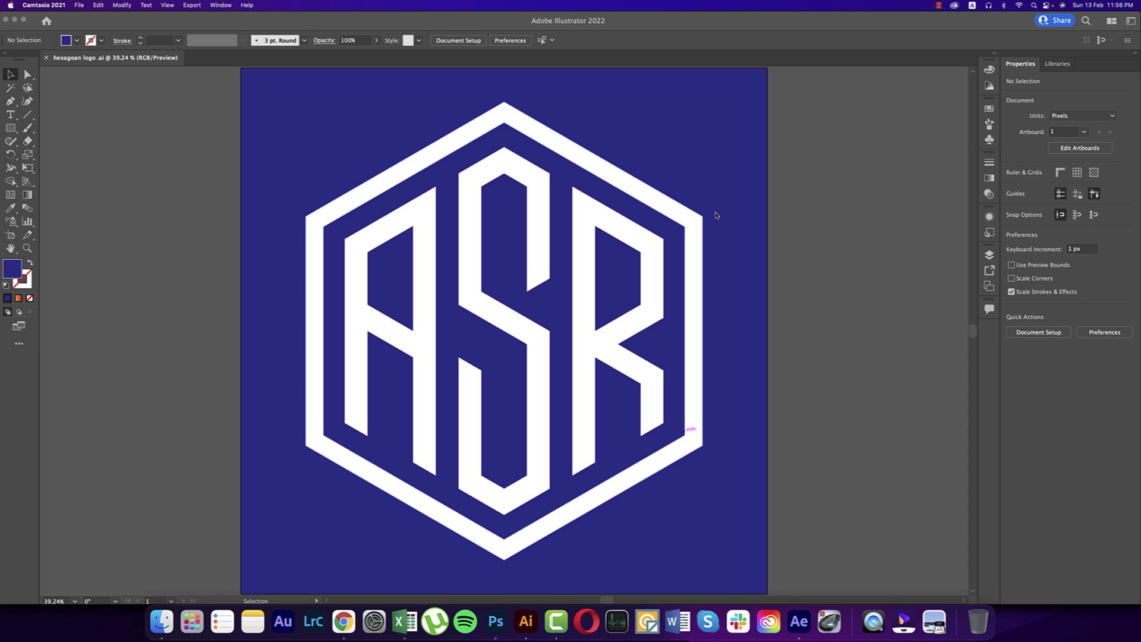
Step: Create a new 2000 x 2000 px web document with a single artboard
left_click(698, 221)
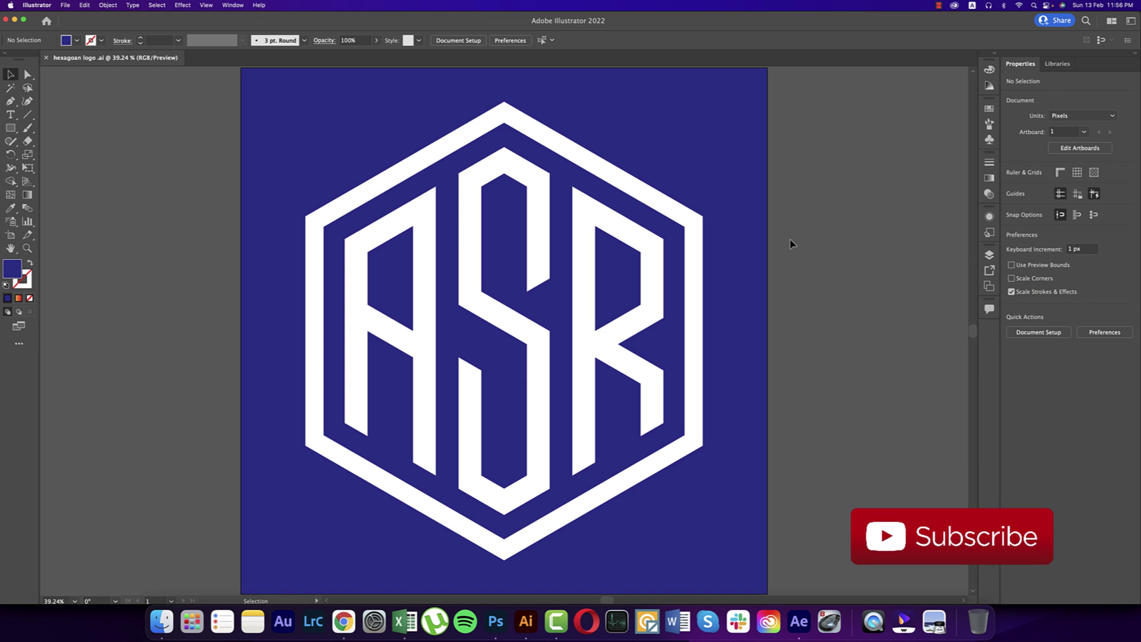
key("super+n")
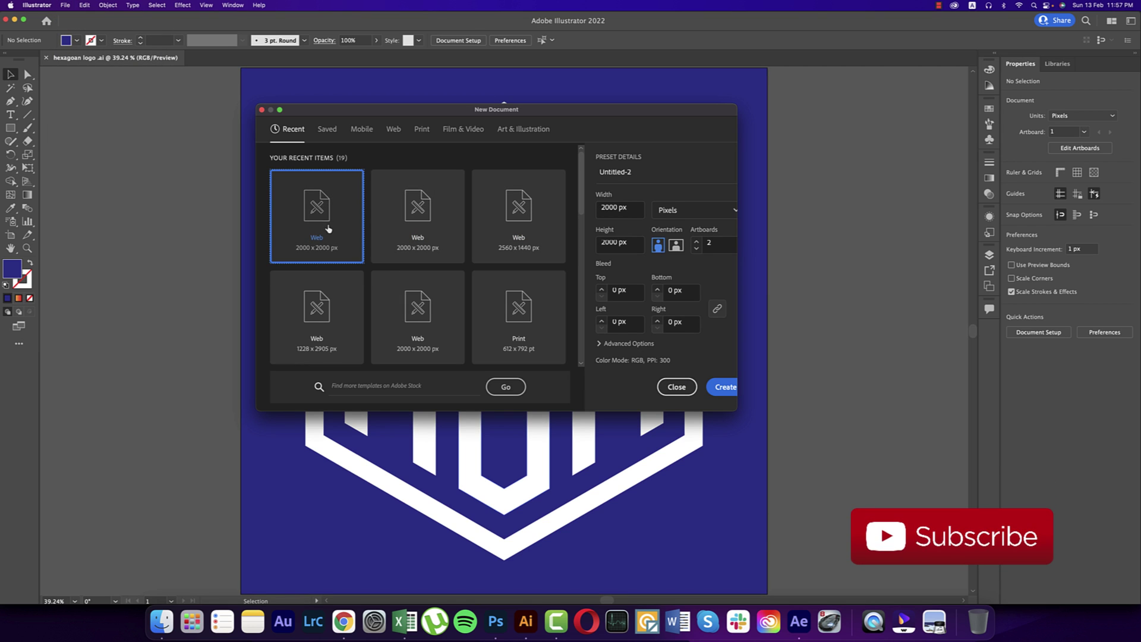
left_click_drag(723, 246, 689, 246)
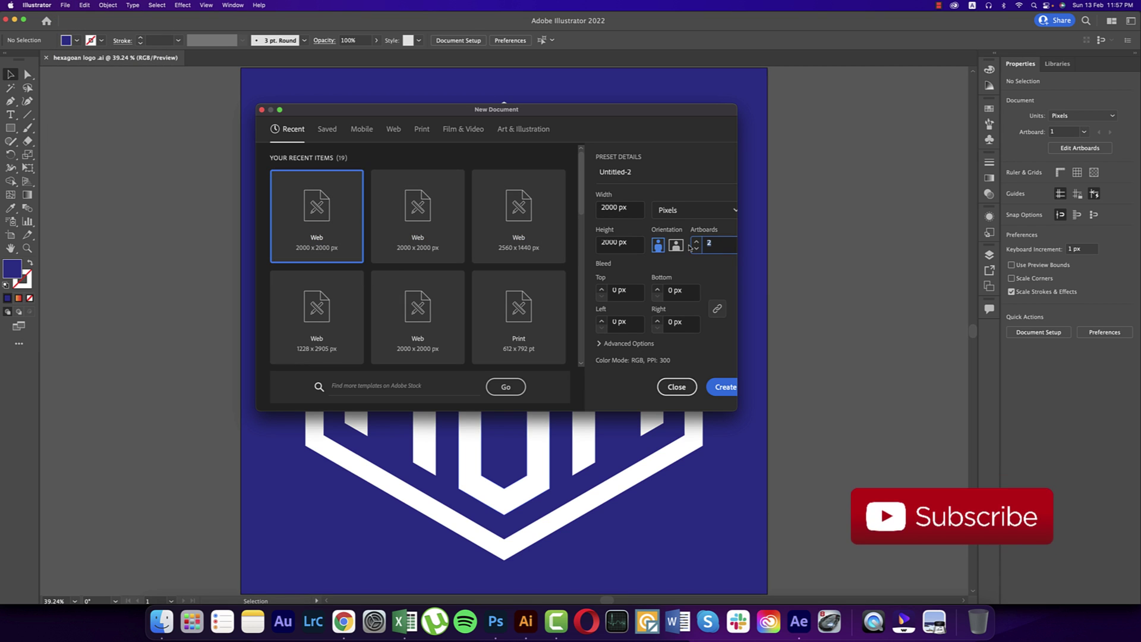
left_click(725, 387)
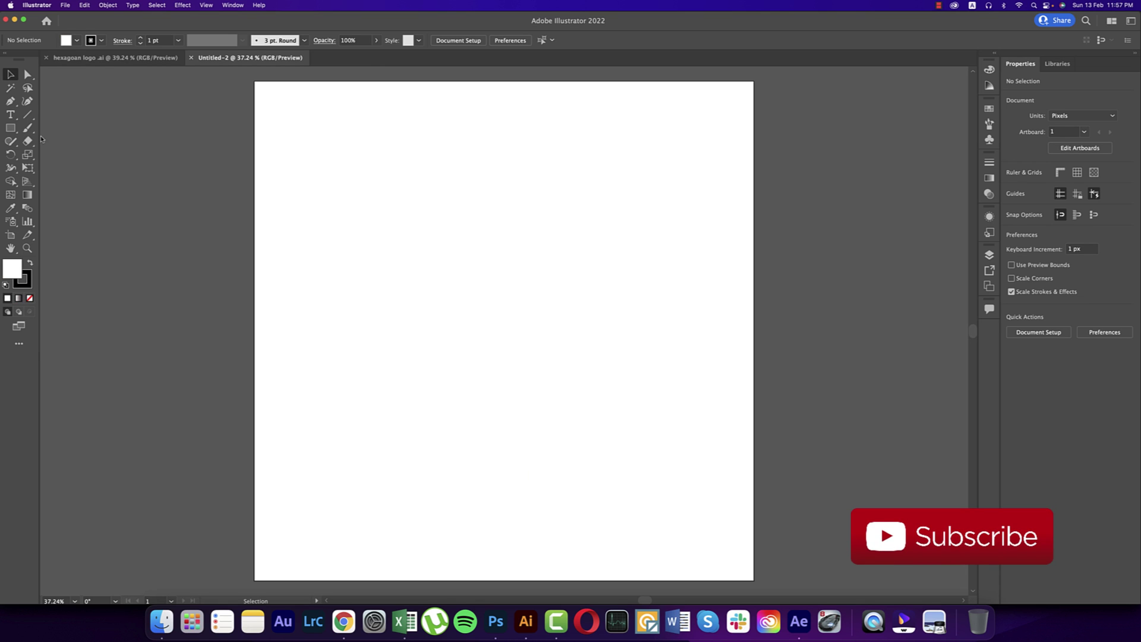
Step: Draw a vertical line about 1604 px long near the artboard's left edge, with no fill and a 1 pt black stroke
left_click(26, 114)
left_click(77, 40)
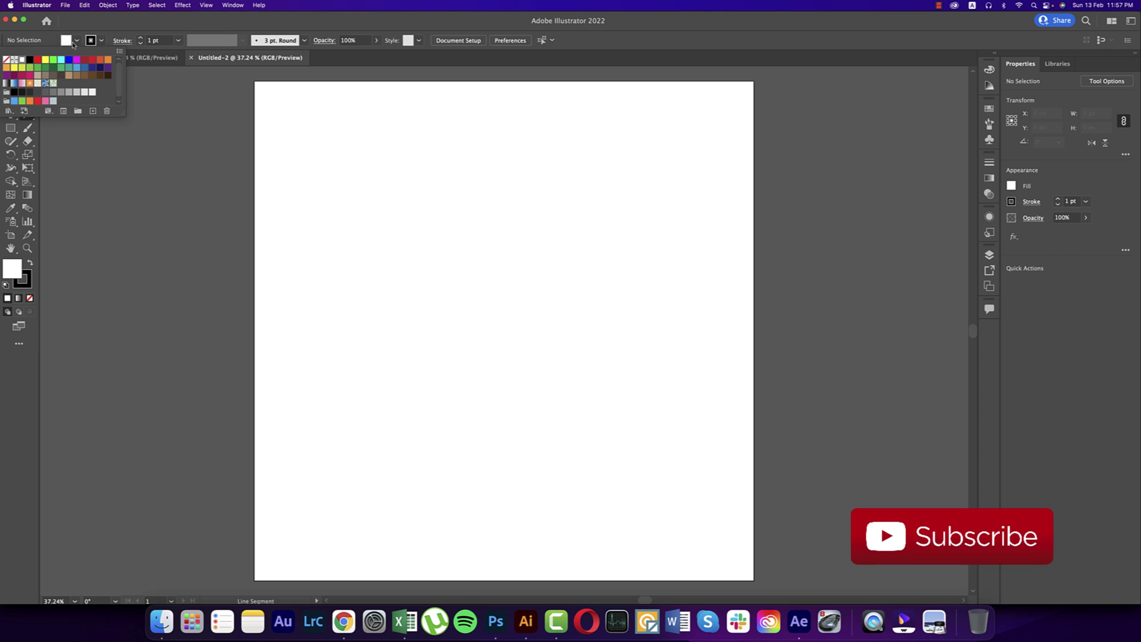
left_click(7, 60)
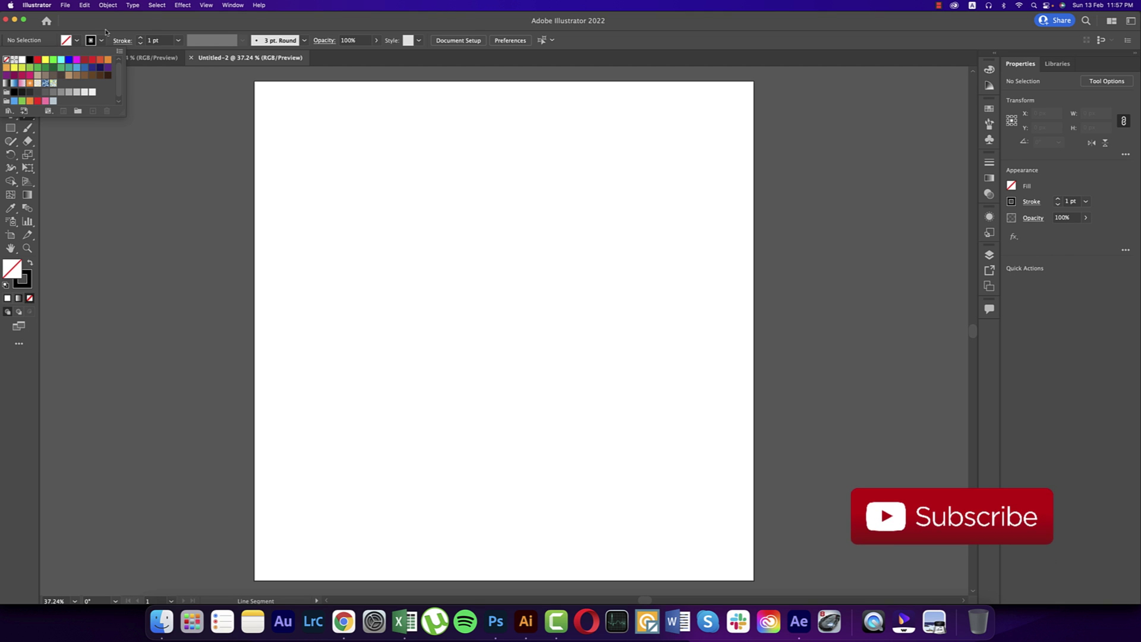
left_click(77, 39)
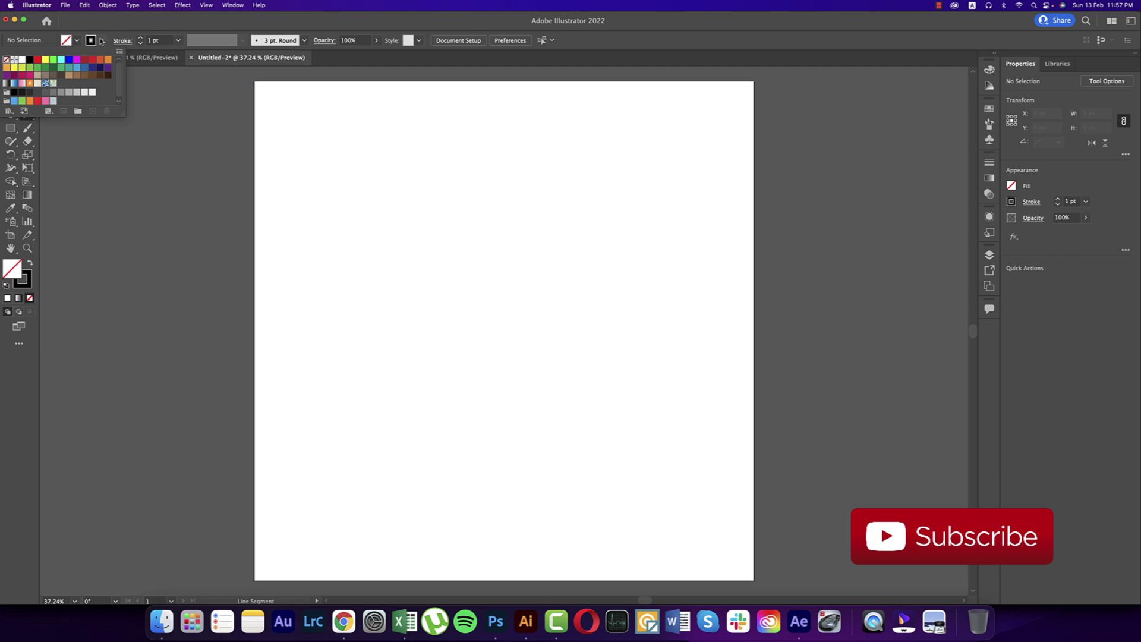
left_click(100, 40)
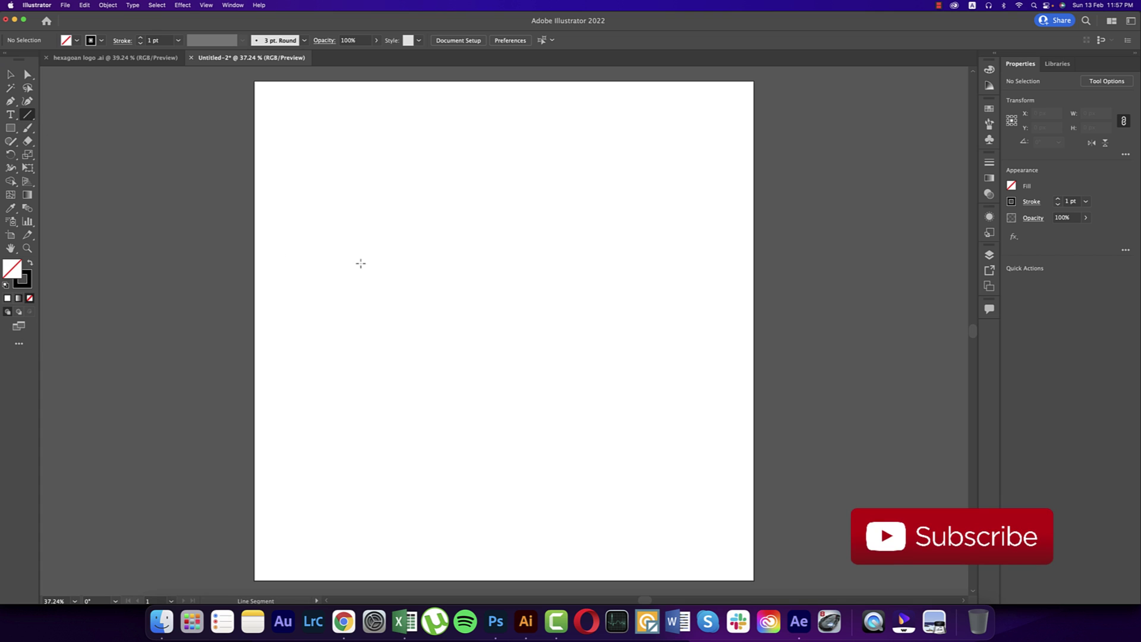
left_click_drag(319, 125, 372, 525)
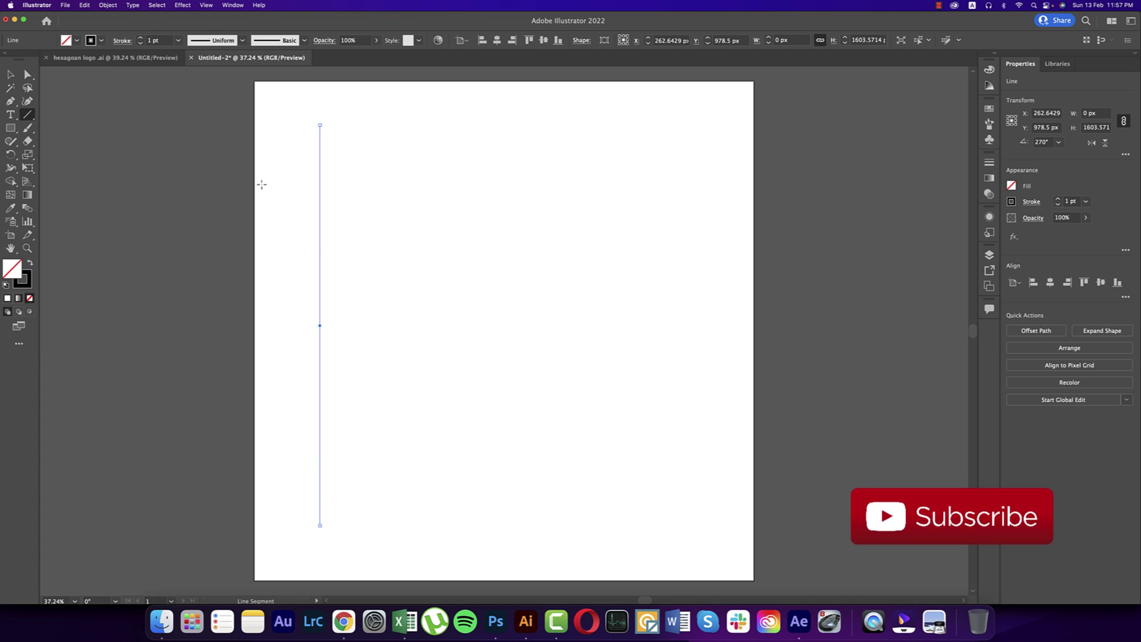
left_click(9, 75)
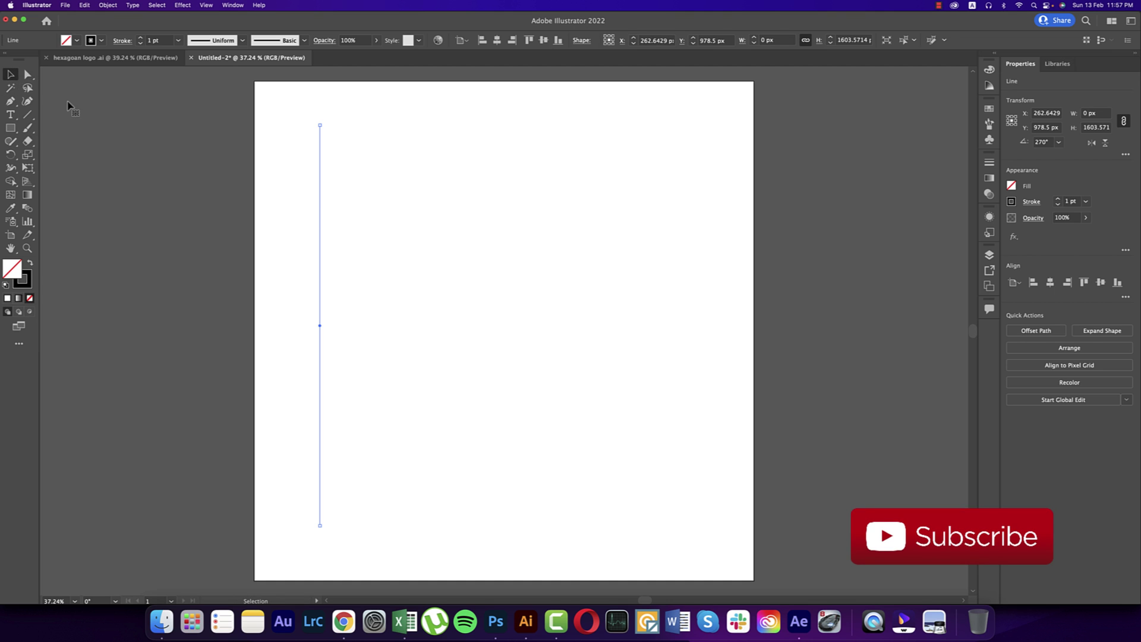
left_click(478, 312)
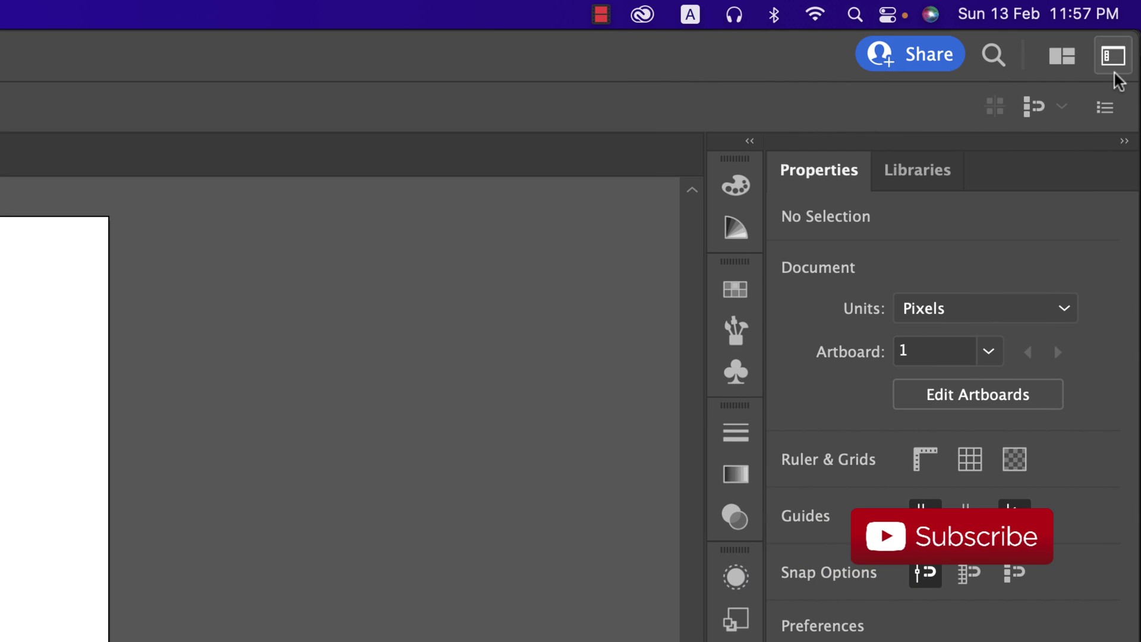
Step: Reset the Essentials Classic workspace
left_click(1112, 57)
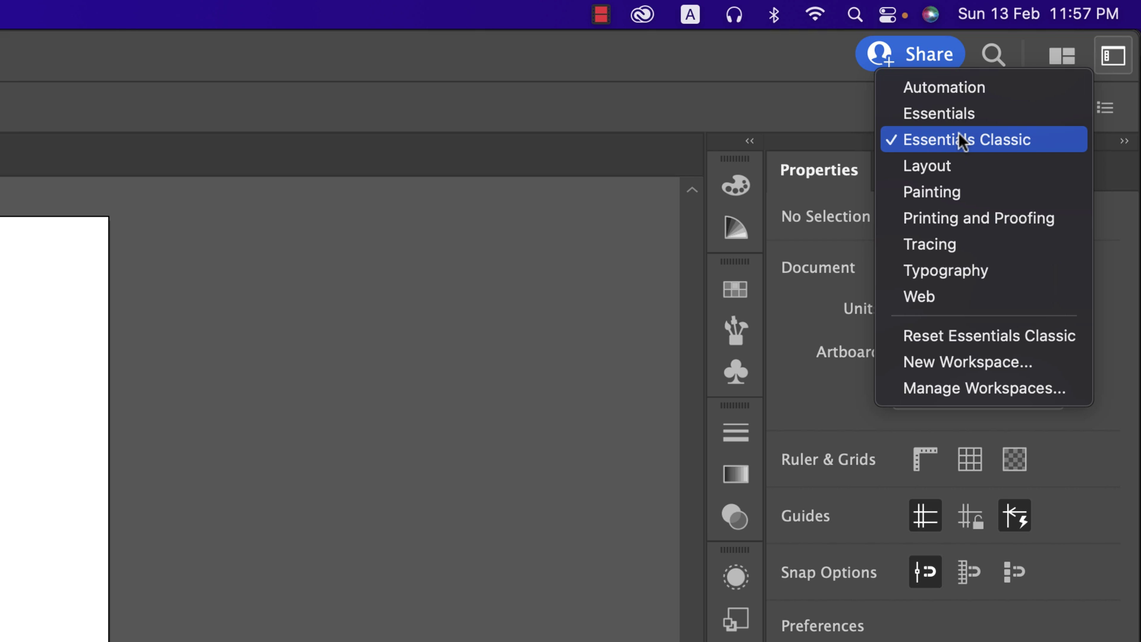
left_click(795, 102)
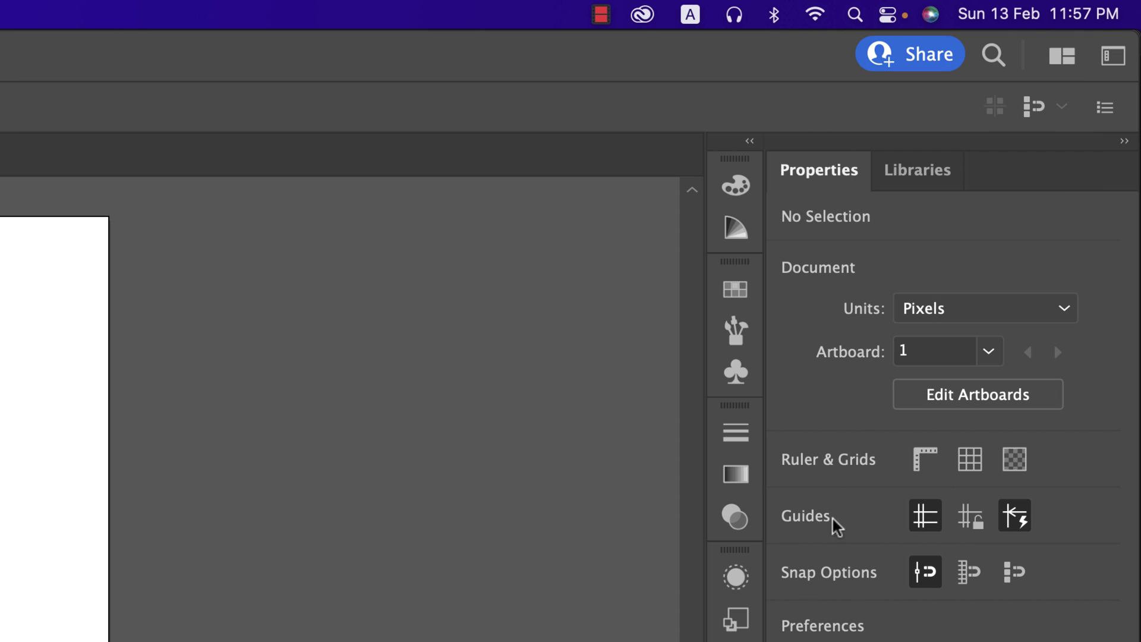
left_click(1112, 56)
left_click(949, 346)
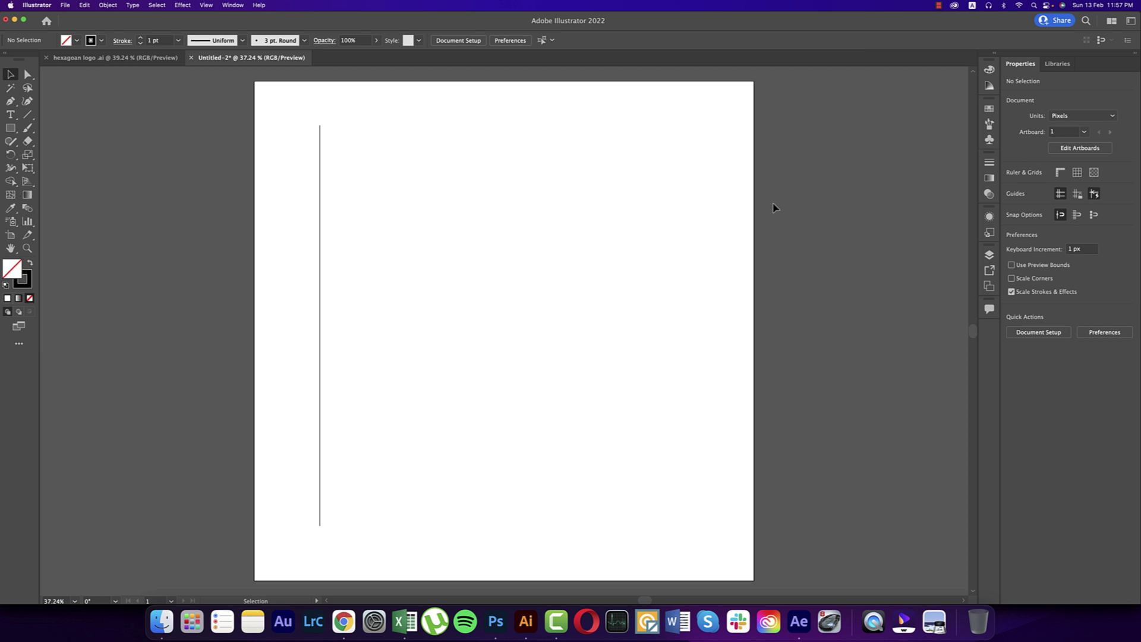
Step: Duplicate the vertical line about 82 px to the right and repeat the copy to make 14 evenly spaced lines
left_click_drag(321, 250, 342, 254)
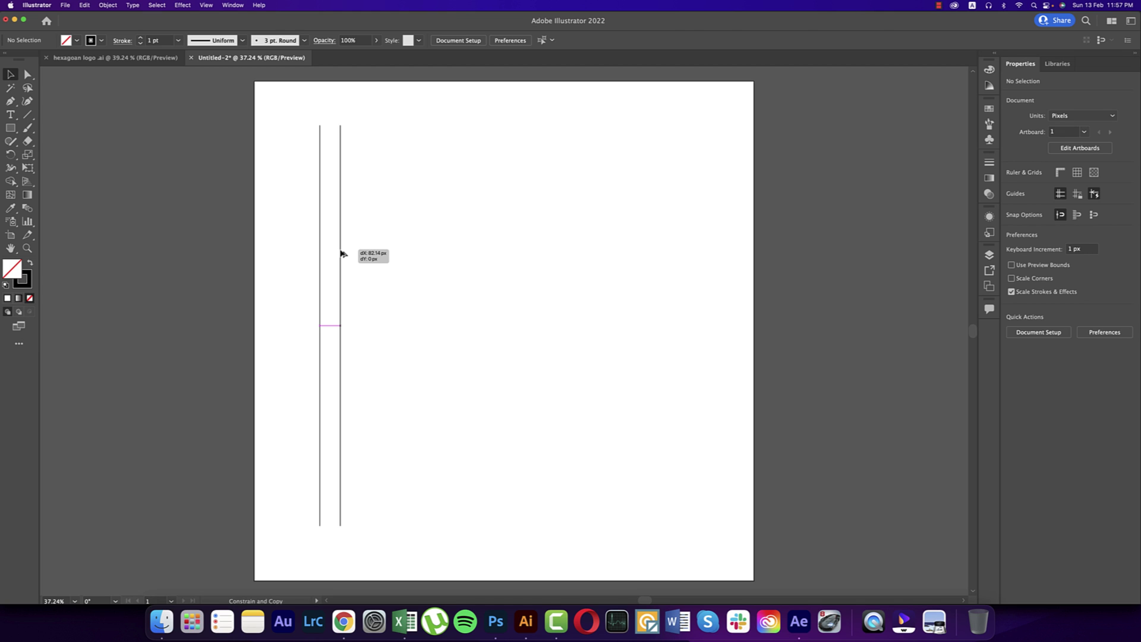
left_click_drag(343, 253, 343, 253)
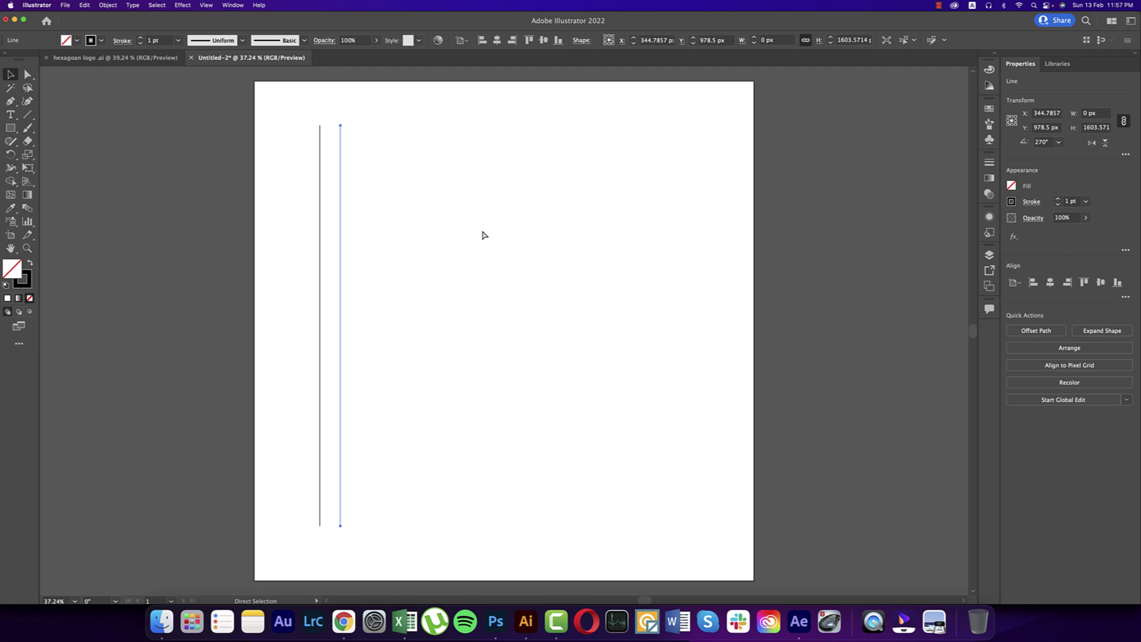
key("super+d")
key("super+d")
key("super+d")
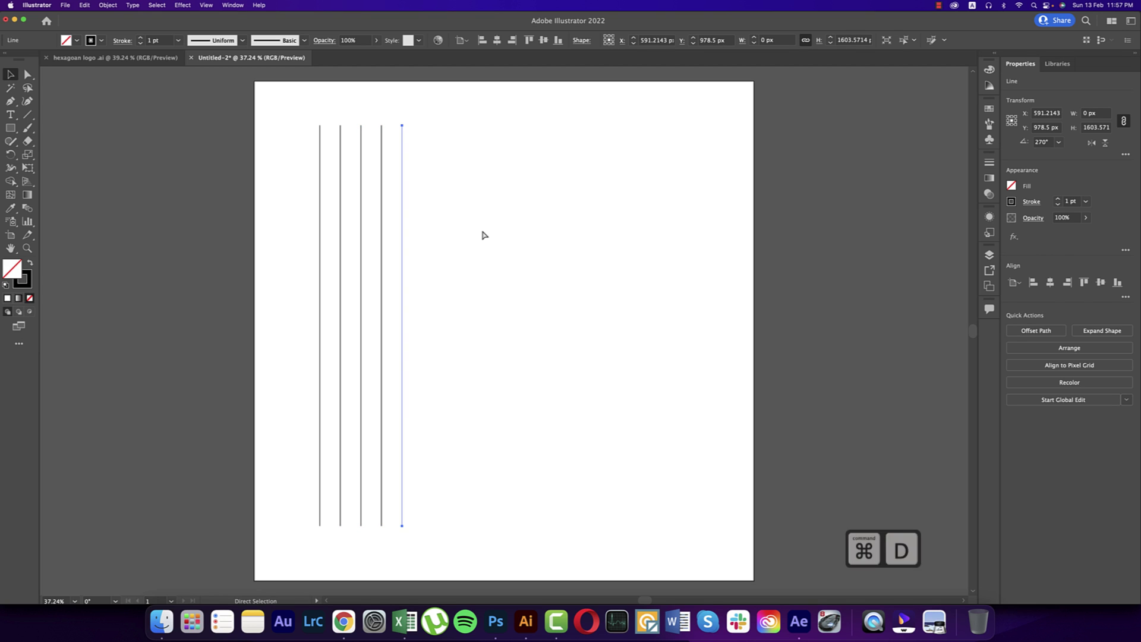
key("super+d")
key("super+d")
key("super+d")
key("super+d")
key("super+d")
key("super+d")
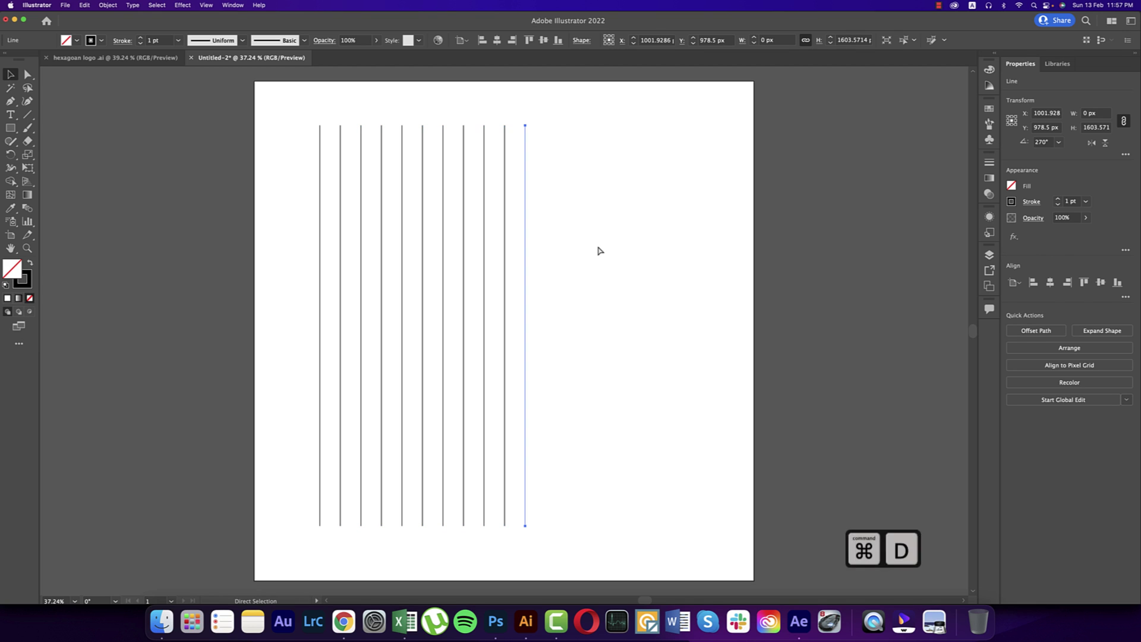
key("super+d")
key("super+d")
key("super+d")
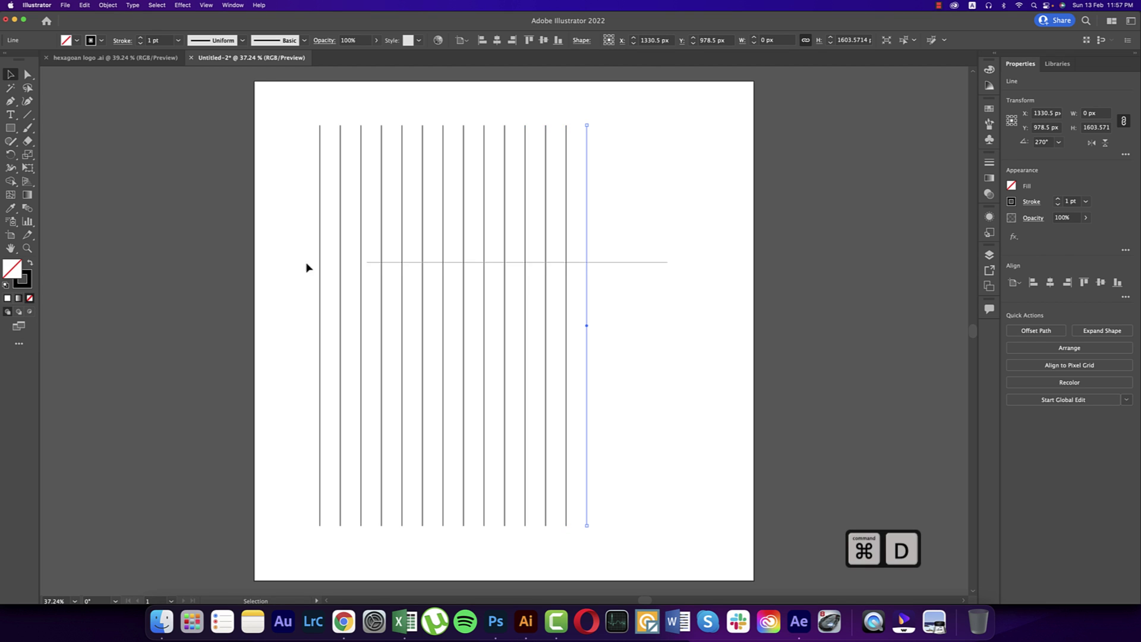
Step: Group all the vertical lines and center the group horizontally and vertically on the artboard
left_click_drag(307, 267, 616, 288)
key("super+g")
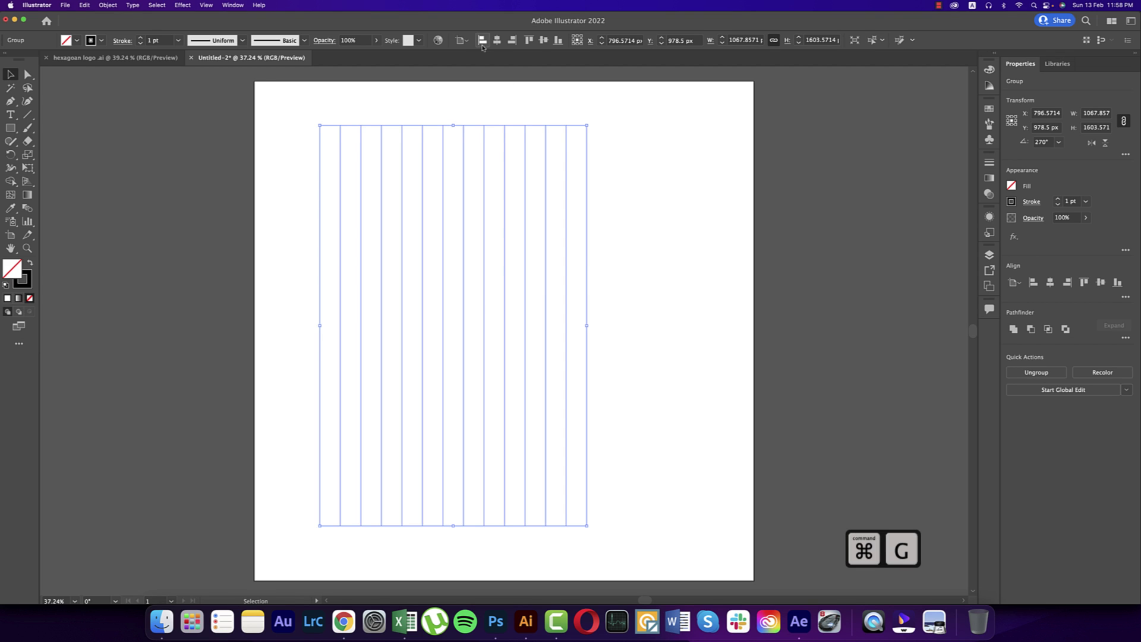
left_click(496, 40)
left_click(543, 40)
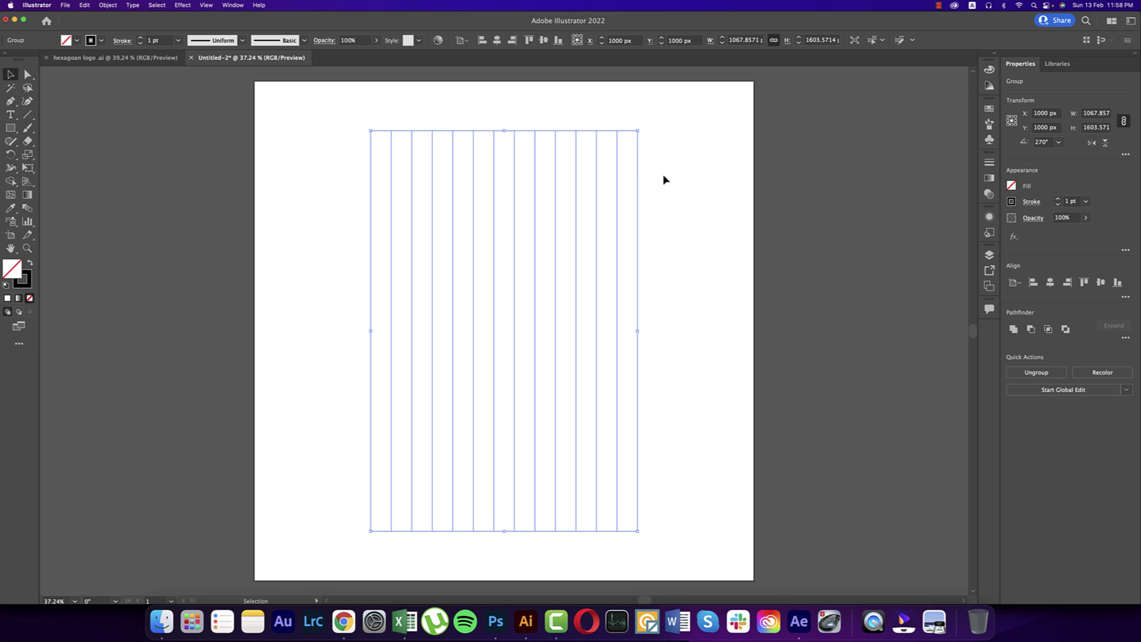
Step: Paste a copy of the line group in front, in place, and set its rotation to 120°
key("super+c")
key("super+f")
left_click(1058, 143)
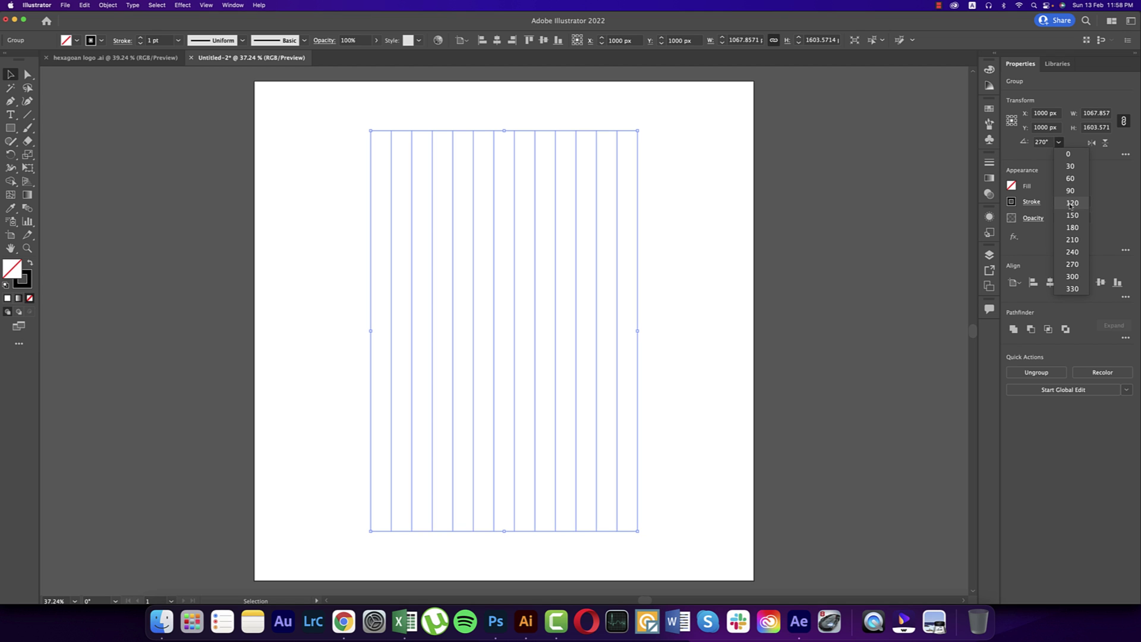
left_click(1072, 204)
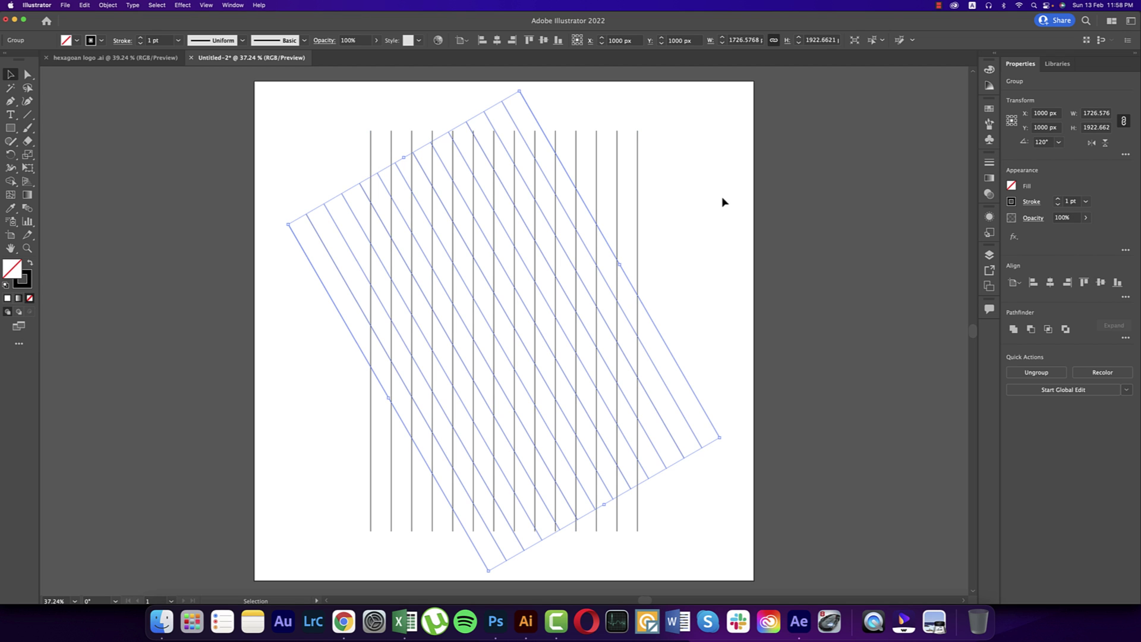
Step: Paste a copy of the slanted line group in place and flip it horizontally to form the opposite diagonal
key("super+c")
key("super+f")
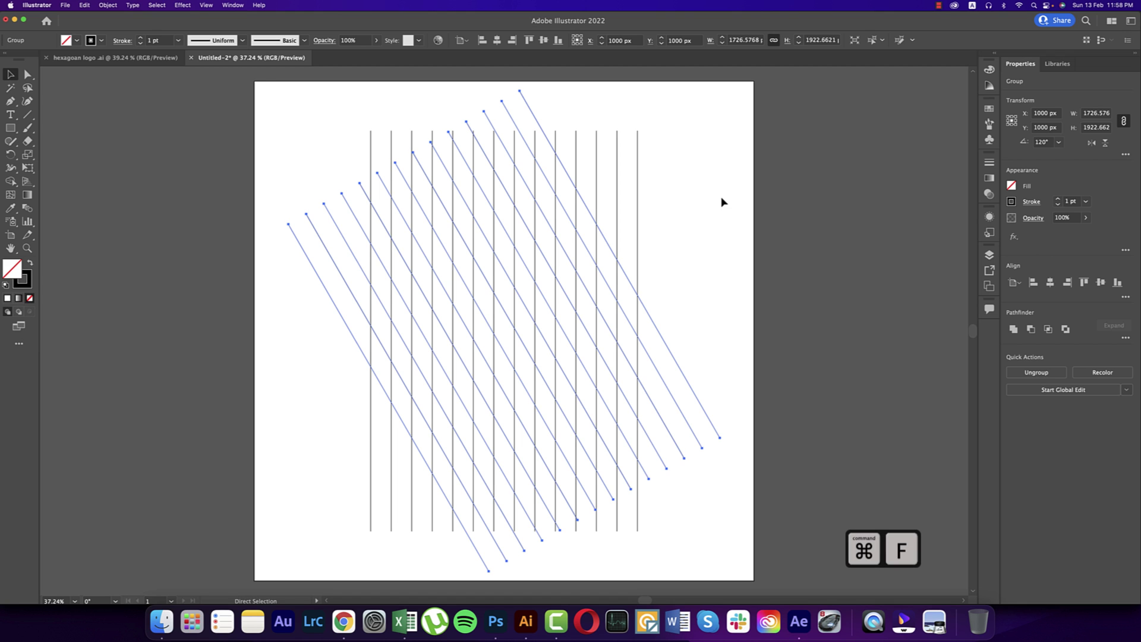
left_click(1090, 143)
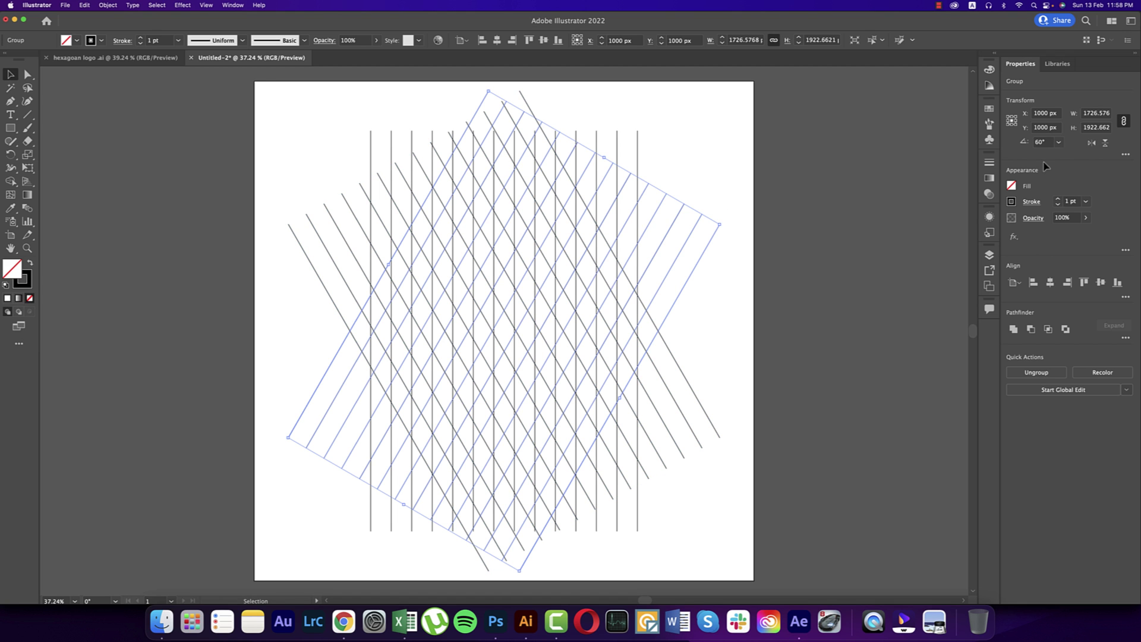
Step: Paste a copy of the vertical line group in place and rotate it 90° into horizontal lines
left_click(636, 159)
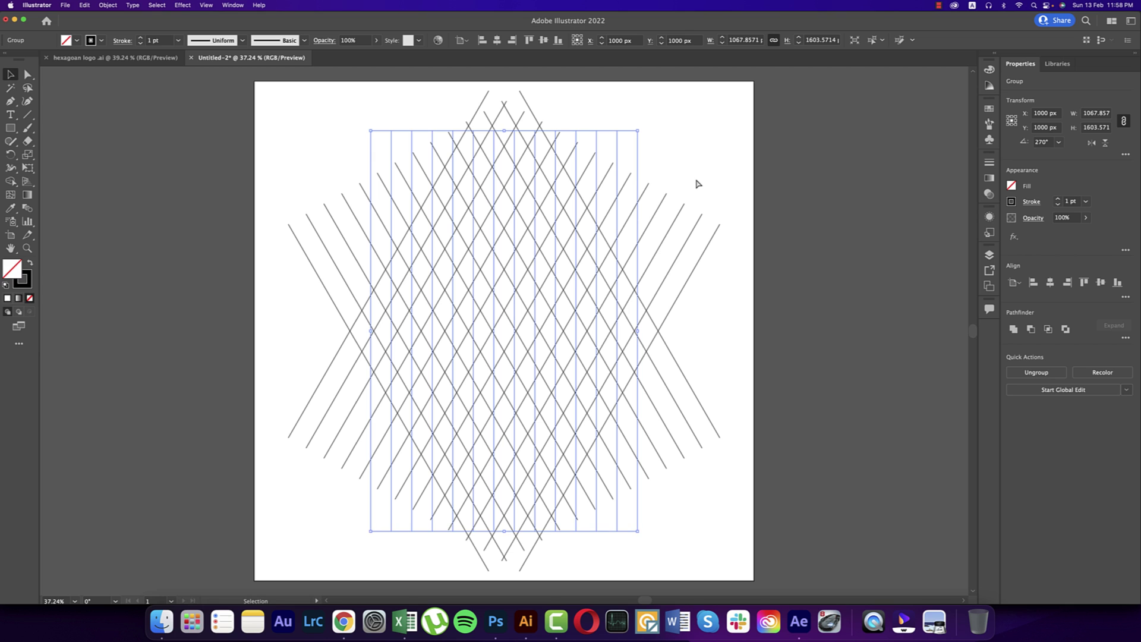
key("super+c")
key("super+f")
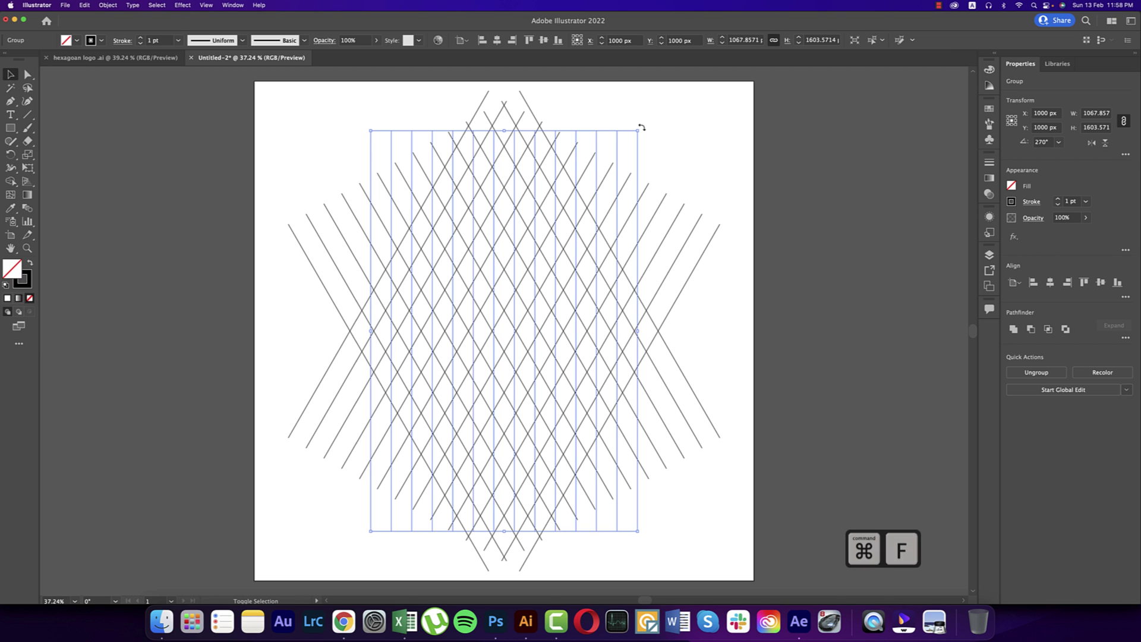
left_click_drag(639, 126, 711, 378)
left_click(741, 309)
Step: Select the entire line grid and rotate it 90° about its center
left_click_drag(339, 132, 751, 497)
left_click_drag(725, 333, 519, 264)
left_click(800, 411)
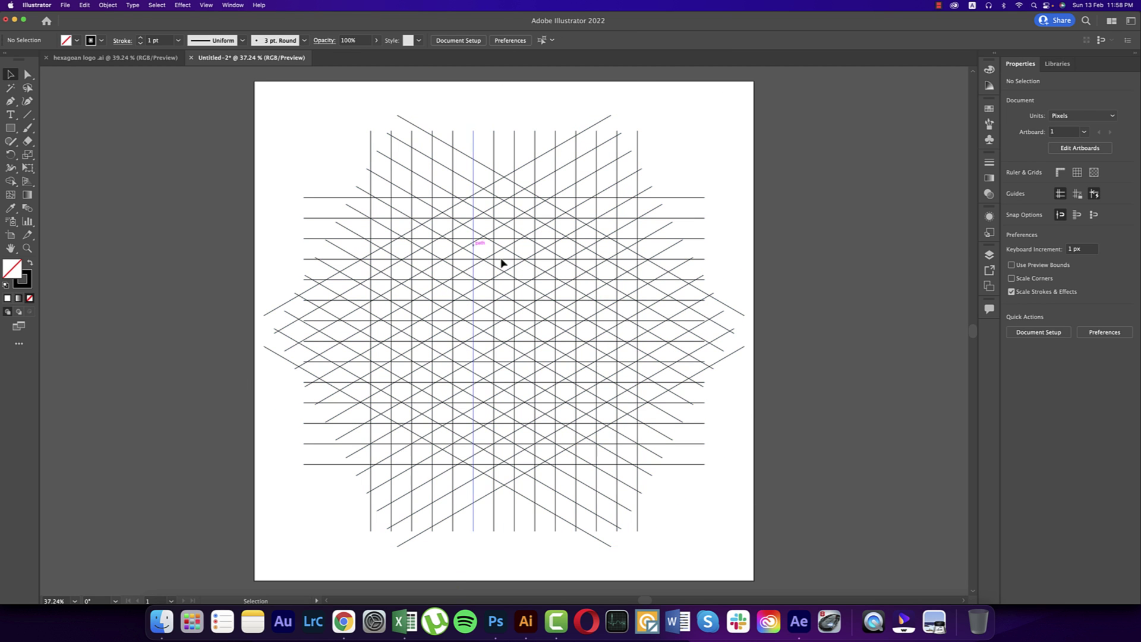
Step: Select the whole grid, set a black fill with no stroke, and merge the cells of the letter A's left stem with Shape Builder
left_click_drag(296, 157, 746, 551)
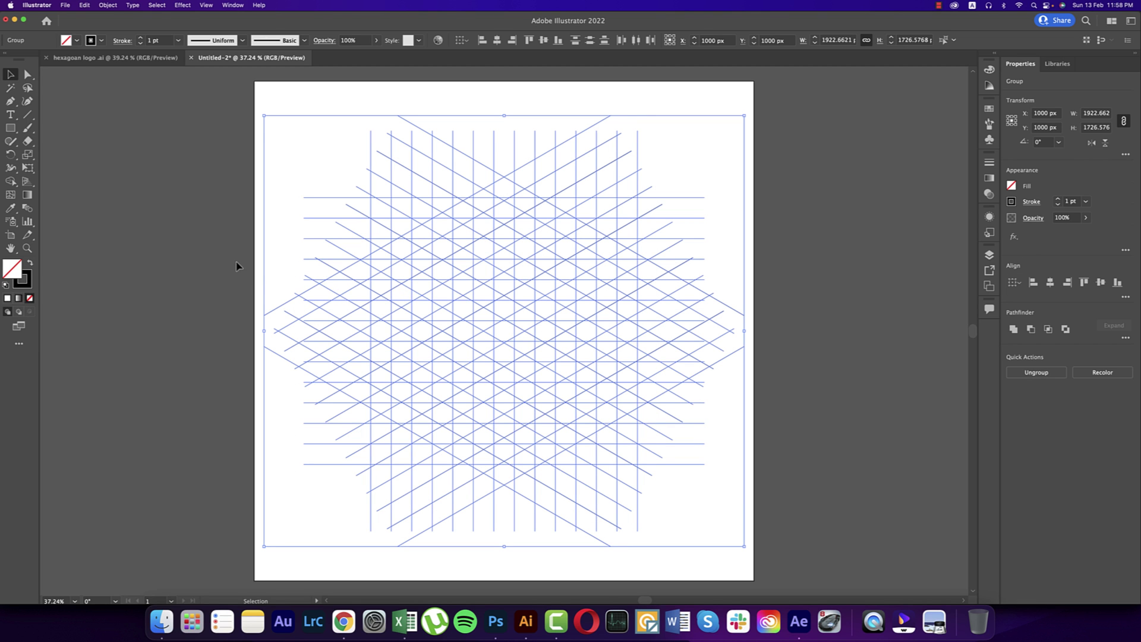
left_click(11, 181)
left_click(65, 183)
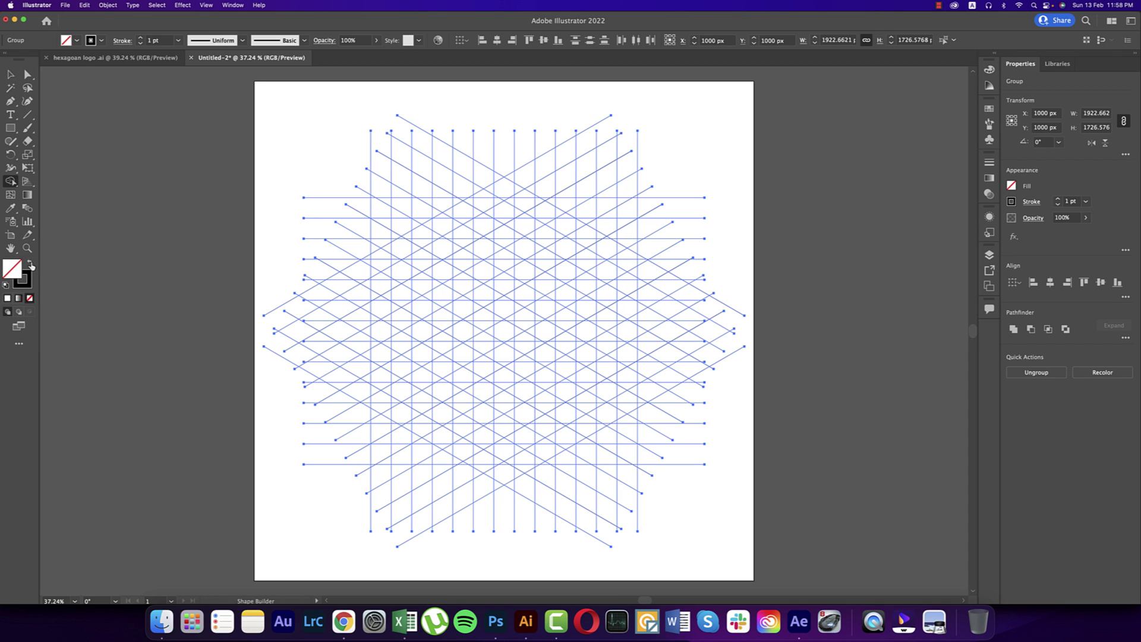
left_click(31, 264)
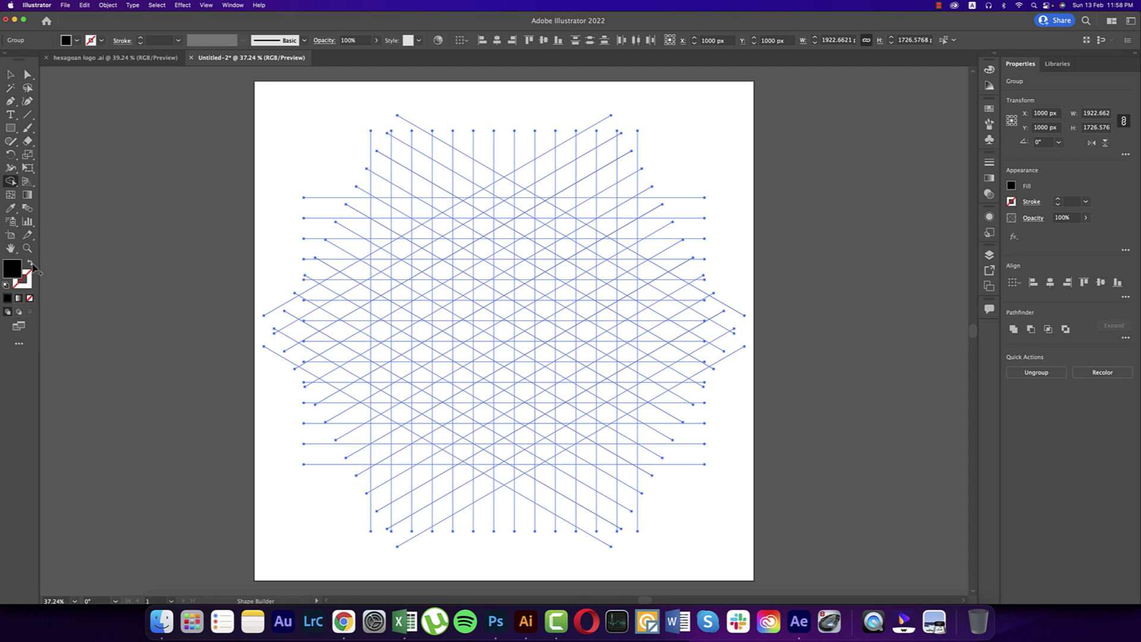
mouse_move(386, 252)
left_mouse_down()
mouse_move(378, 372)
mouse_move(387, 417)
left_mouse_up()
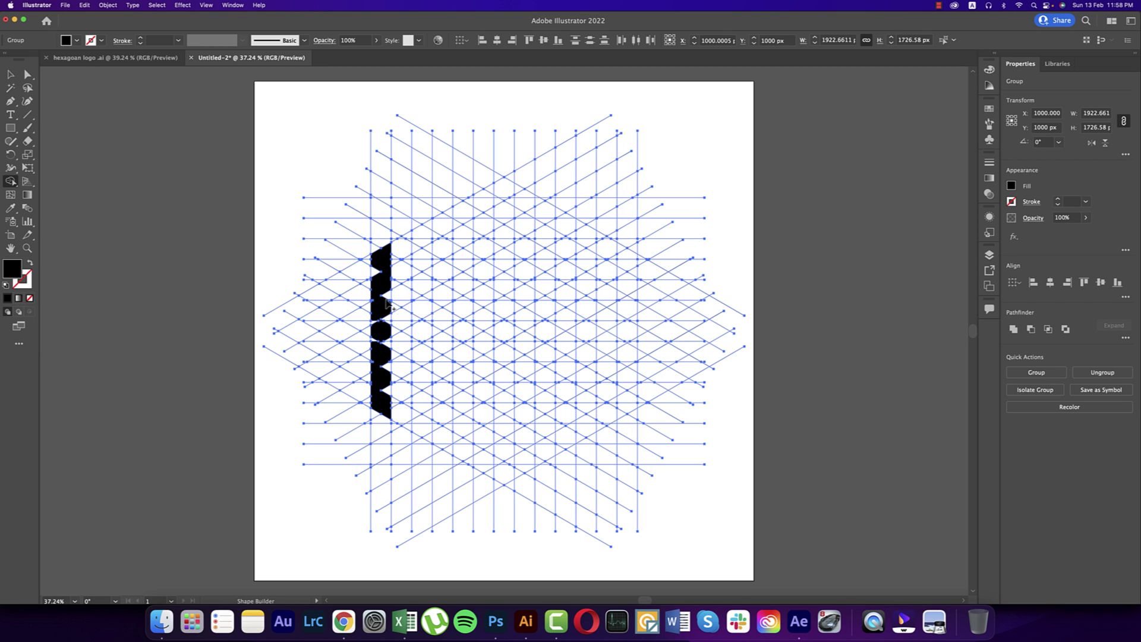
Step: Merge the grid cells forming the letter A's slanted top, right stem and diagonal crossbar with Shape Builder
left_click_drag(385, 262, 428, 223)
key("super+z")
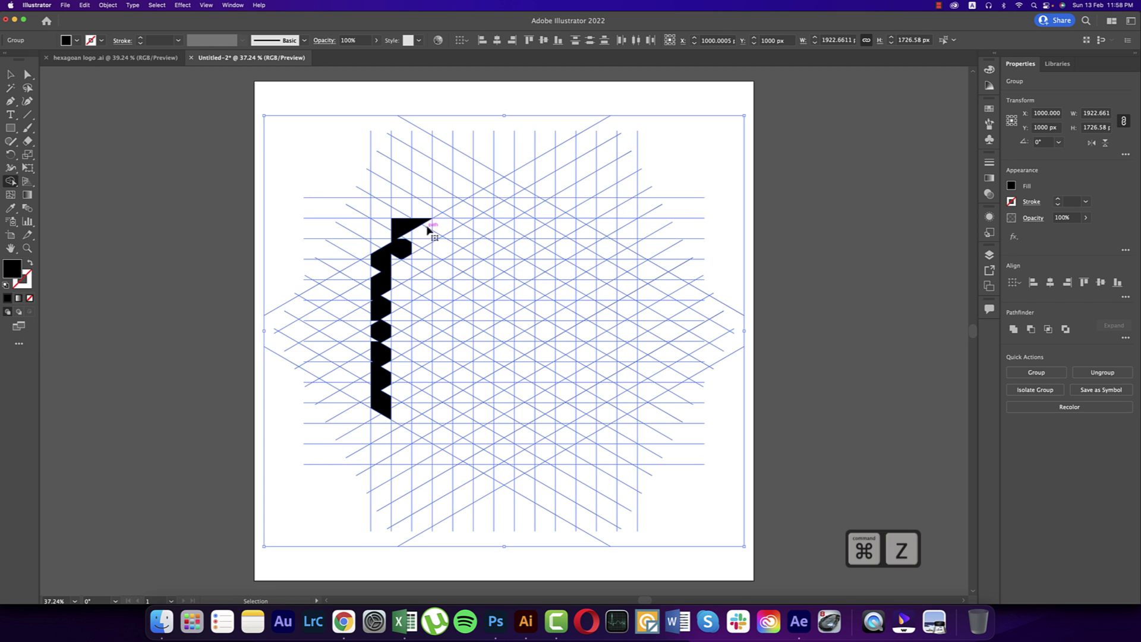
mouse_move(385, 264)
left_mouse_down()
mouse_move(443, 221)
mouse_move(450, 453)
left_mouse_up()
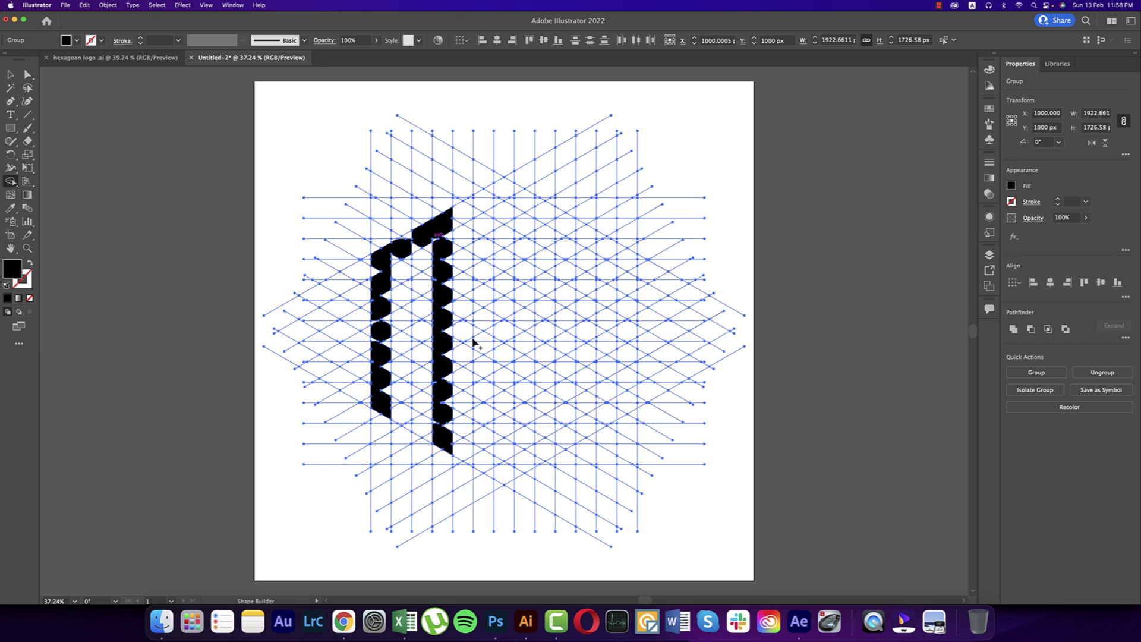
left_click_drag(395, 341, 437, 369)
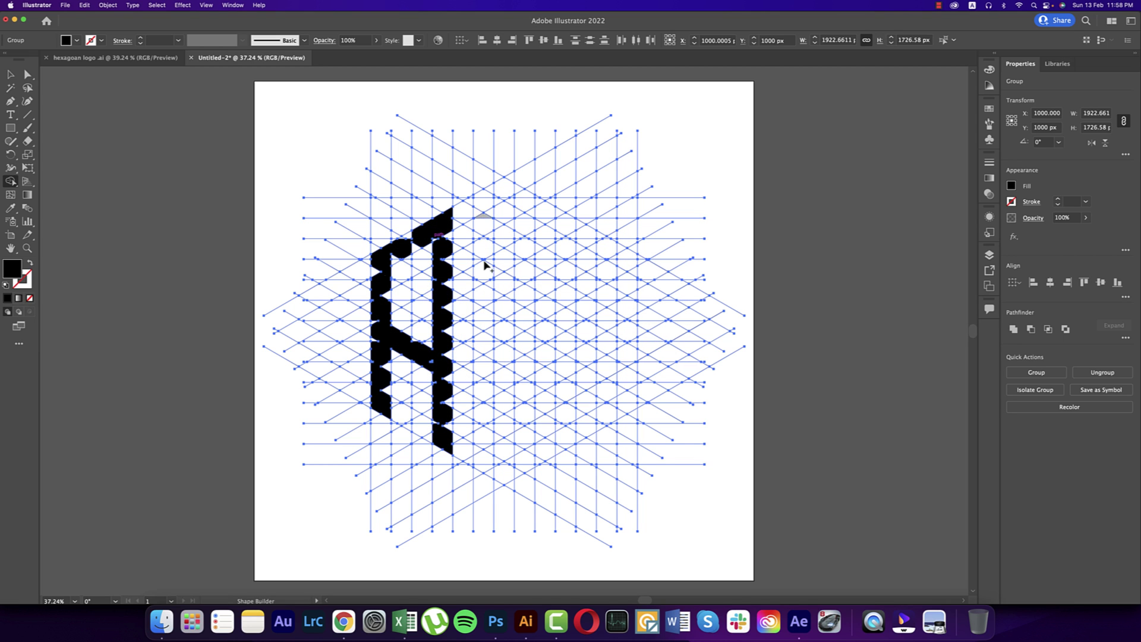
Step: Merge the grid cells forming the letter S's middle diagonal, pointed ends and vertical strokes in the grid's center with Shape Builder
left_click_drag(486, 327, 531, 350)
mouse_move(476, 453)
left_mouse_down()
mouse_move(496, 468)
mouse_move(529, 454)
left_mouse_up()
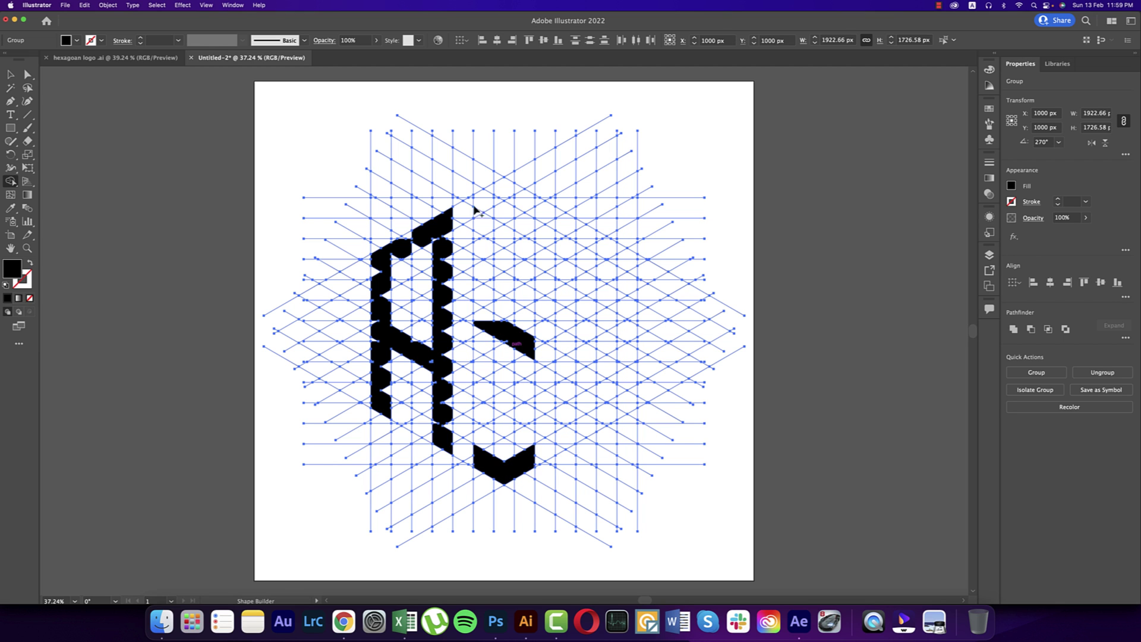
mouse_move(475, 208)
left_mouse_down()
mouse_move(521, 199)
mouse_move(533, 211)
left_mouse_up()
left_click_drag(478, 309, 507, 340)
left_click_drag(483, 205, 490, 322)
left_click_drag(522, 351, 524, 455)
left_click_drag(523, 212, 524, 304)
left_click_drag(487, 453, 482, 358)
Step: Merge the grid cells forming the letter R's stem, bowl and diagonal leg beside the S with Shape Builder
left_click_drag(560, 212, 563, 443)
mouse_move(564, 221)
left_mouse_down()
mouse_move(618, 254)
mouse_move(628, 312)
mouse_move(587, 357)
left_mouse_up()
left_click_drag(588, 358, 627, 392)
Step: Merge the leftover gap cells along the letter R's strokes into the letter so that its edges are straight
scroll(621, 349, "up", 6)
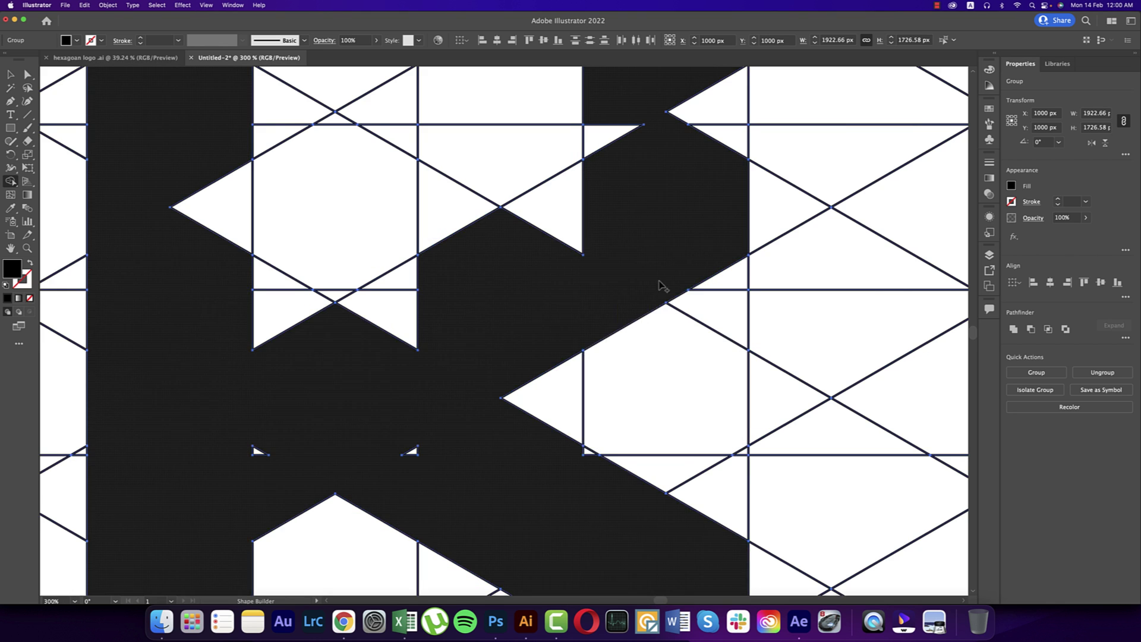
scroll(595, 285, "up", 12)
mouse_move(550, 223)
left_mouse_down()
mouse_move(592, 271)
mouse_move(314, 219)
left_mouse_up()
left_click_drag(265, 350, 453, 232)
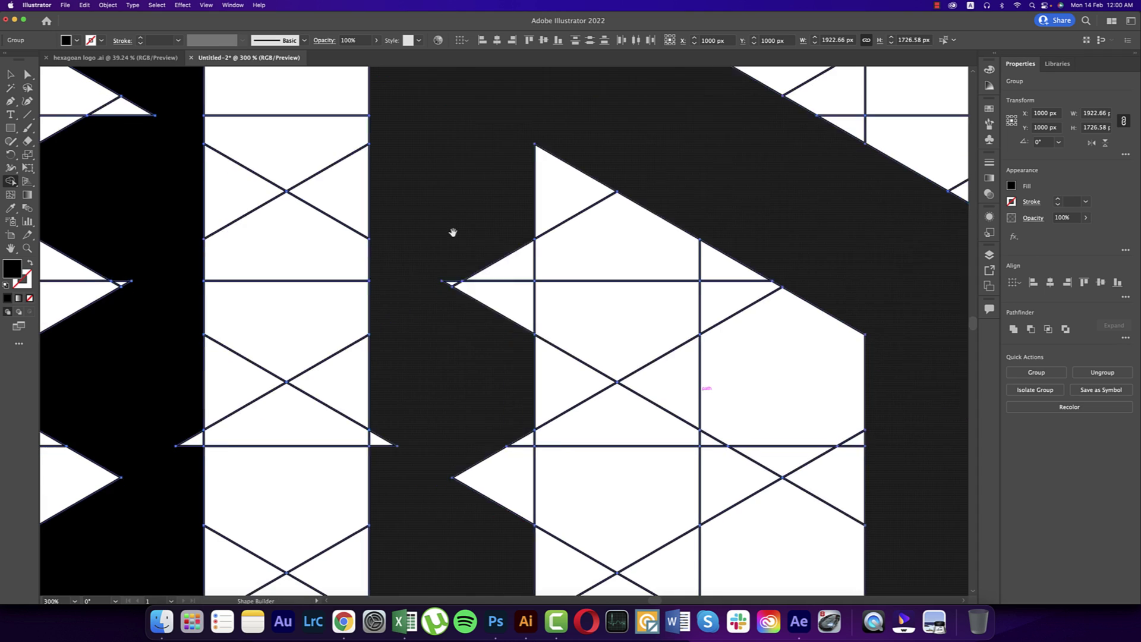
left_click_drag(508, 564, 533, 358)
left_click_drag(814, 574, 591, 377)
left_click_drag(594, 574, 752, 149)
left_click_drag(410, 592, 473, 382)
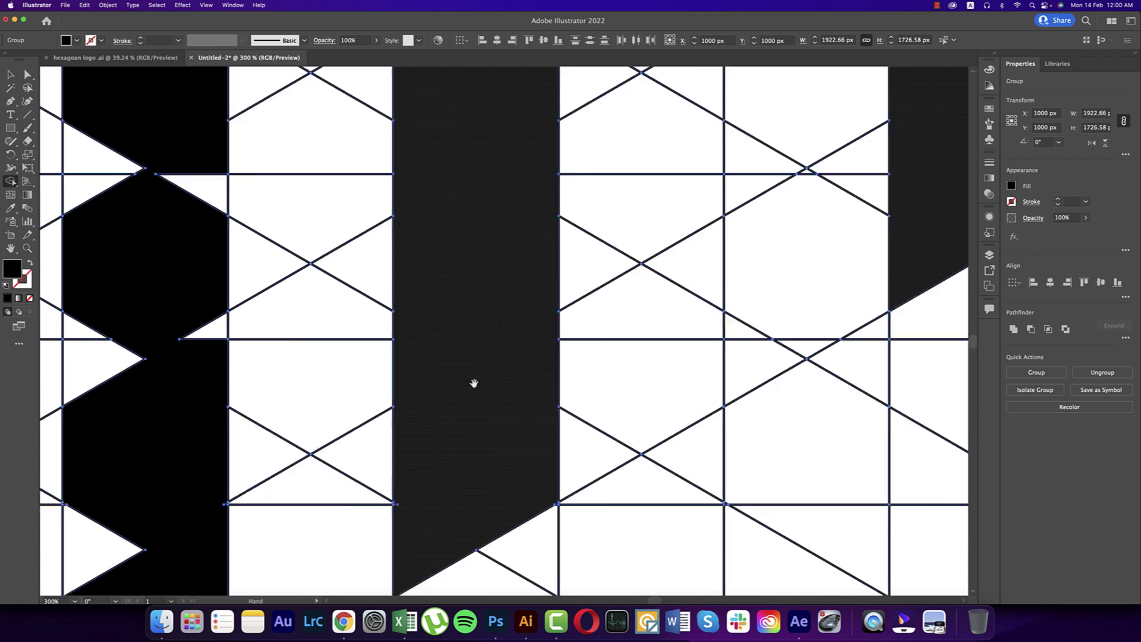
scroll(473, 382, "down", 2)
Step: Merge the leftover gap cells along the letter S's lower and upper strokes into the letter with Shape Builder
left_click_drag(288, 422, 463, 427)
left_click_drag(509, 250, 529, 491)
scroll(366, 454, "down", 2)
left_click_drag(363, 451, 385, 410)
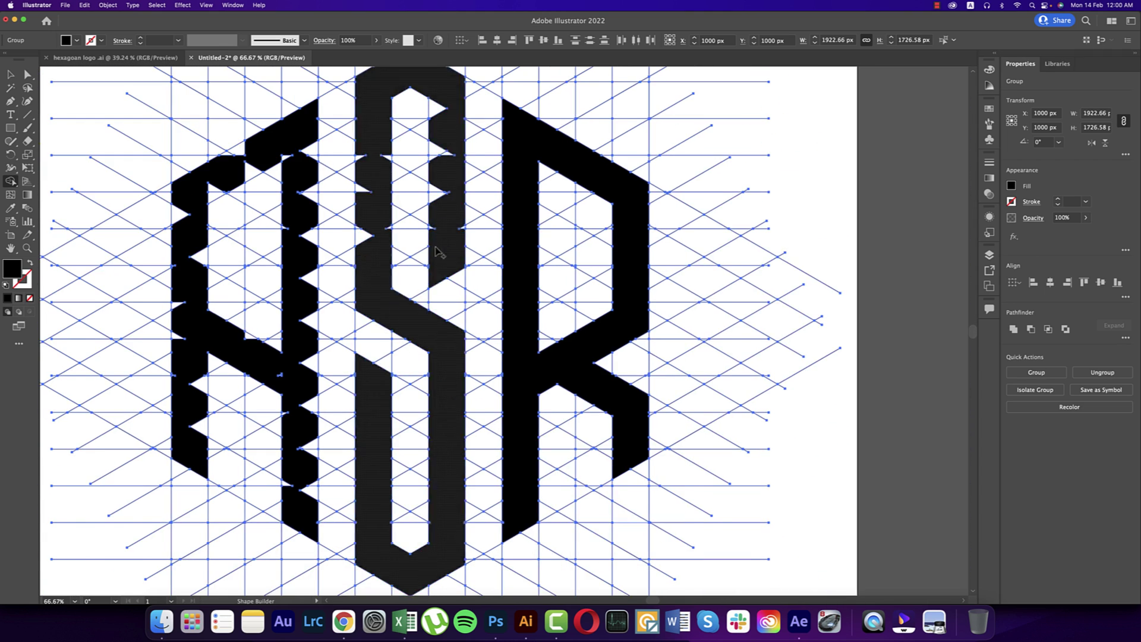
left_click_drag(441, 255, 443, 355)
mouse_move(441, 351)
left_mouse_down()
mouse_move(440, 262)
mouse_move(387, 323)
mouse_move(460, 330)
left_mouse_up()
left_click_drag(389, 226, 392, 349)
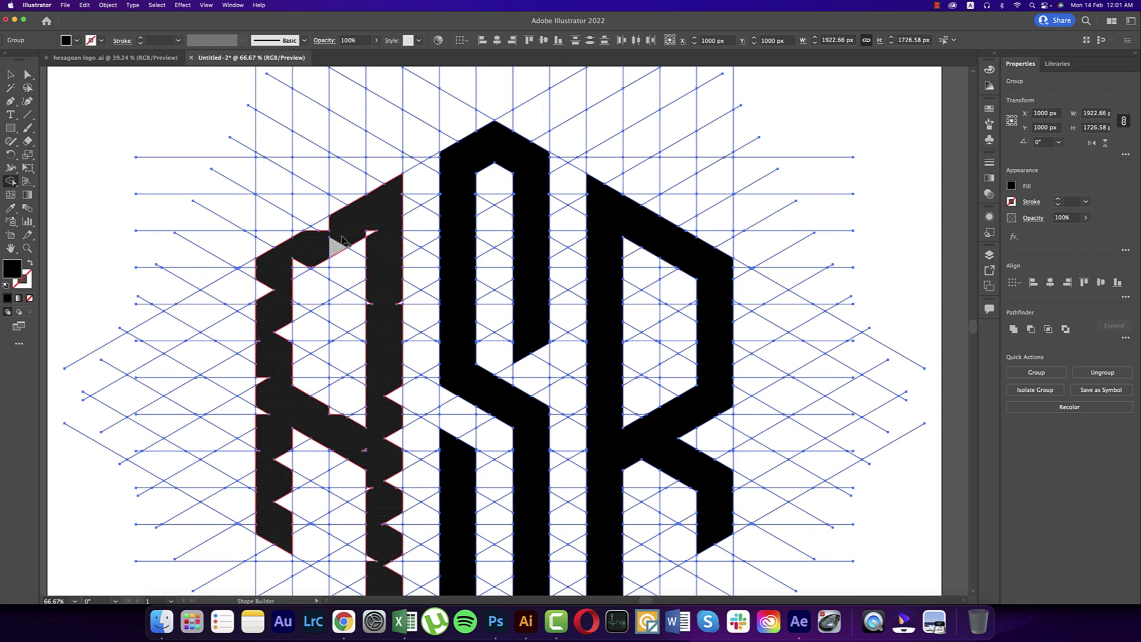
Step: Merge the leftover gap cells along the letter A's stems, slanted top and crossbar into the letter with Shape Builder
key("super+z")
key("super+z")
key("super+z")
key("super+z")
key("super+z")
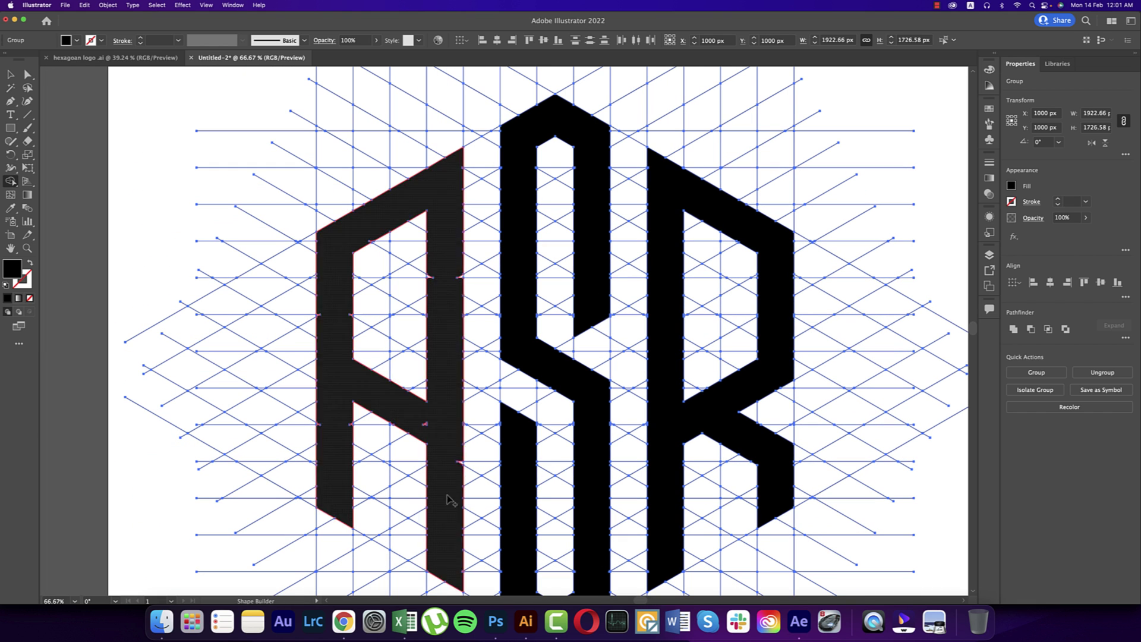
Step: Select all the remaining grid lines with the Magic Wand and delete them, leaving only the three letters
scroll(539, 373, "down", 2)
key("v")
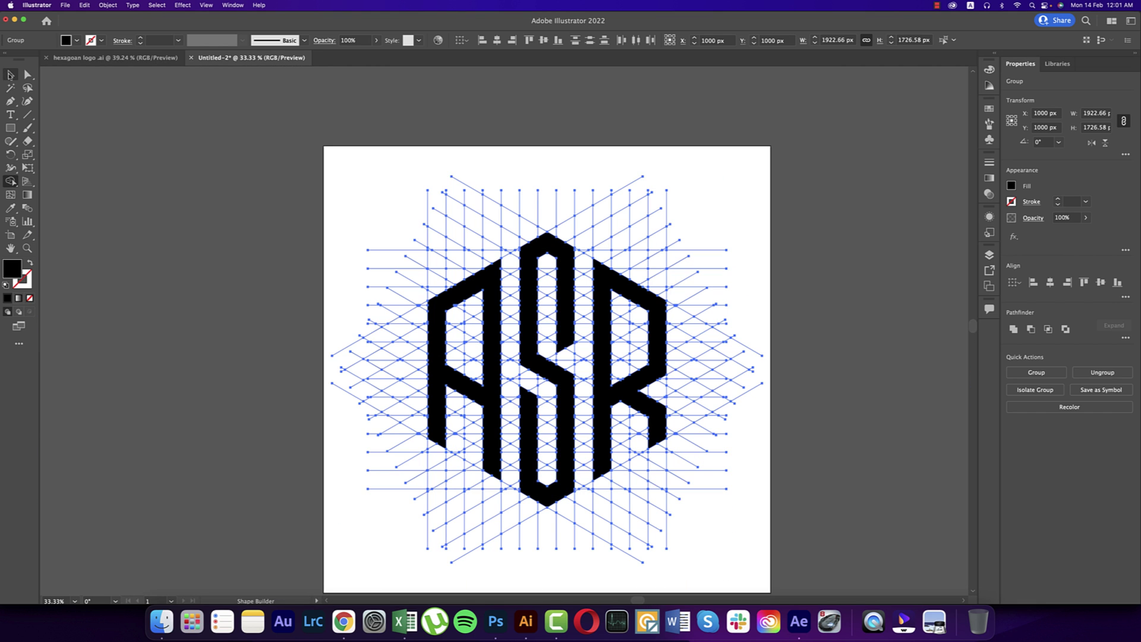
left_click(97, 109)
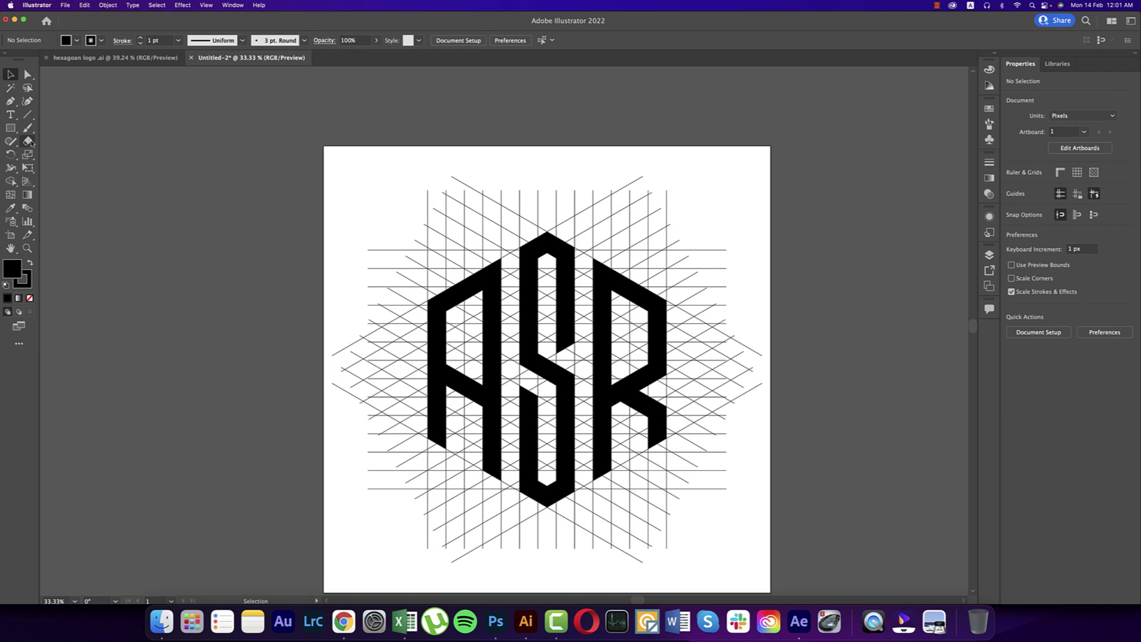
left_click(11, 88)
left_click(458, 192)
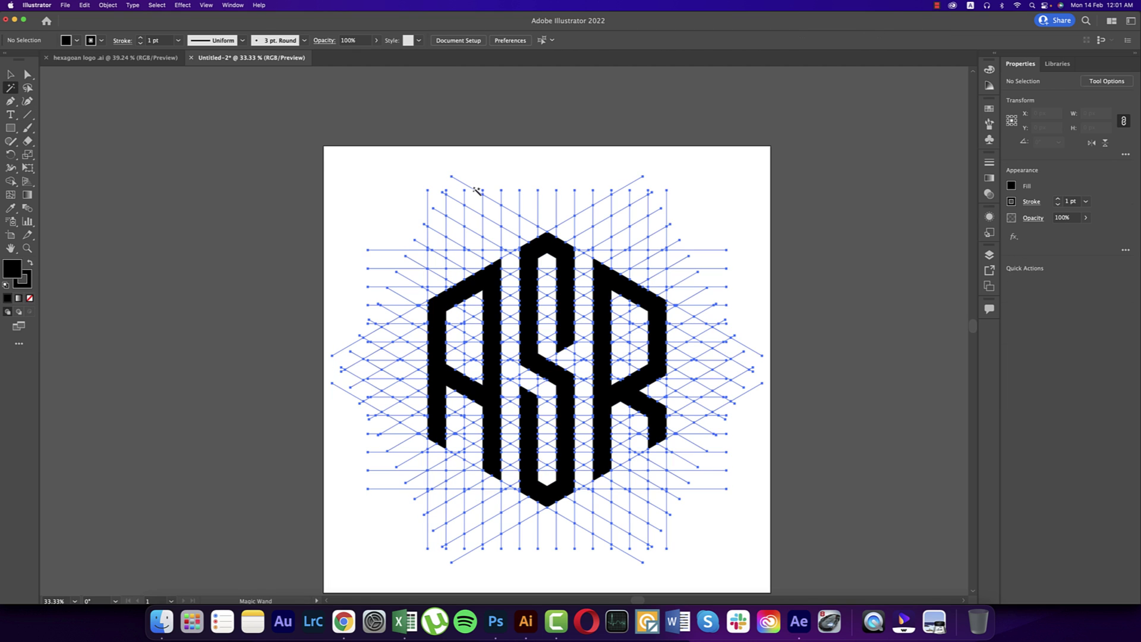
key("Delete")
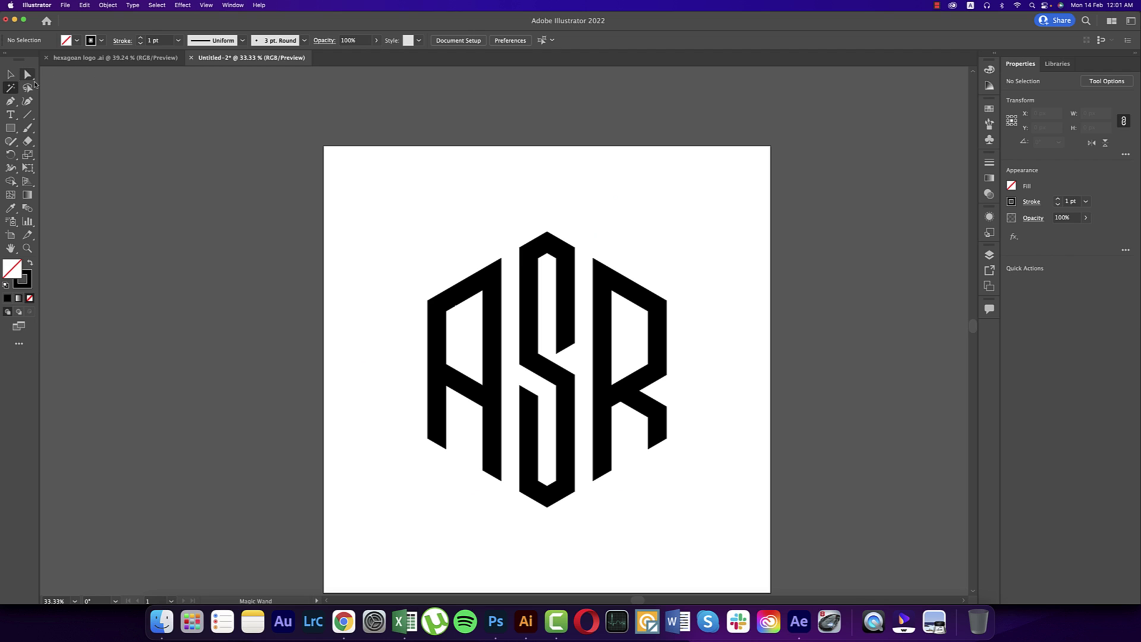
Step: Select the three letters and set their stroke to None
key("v")
left_click_drag(355, 179, 721, 513)
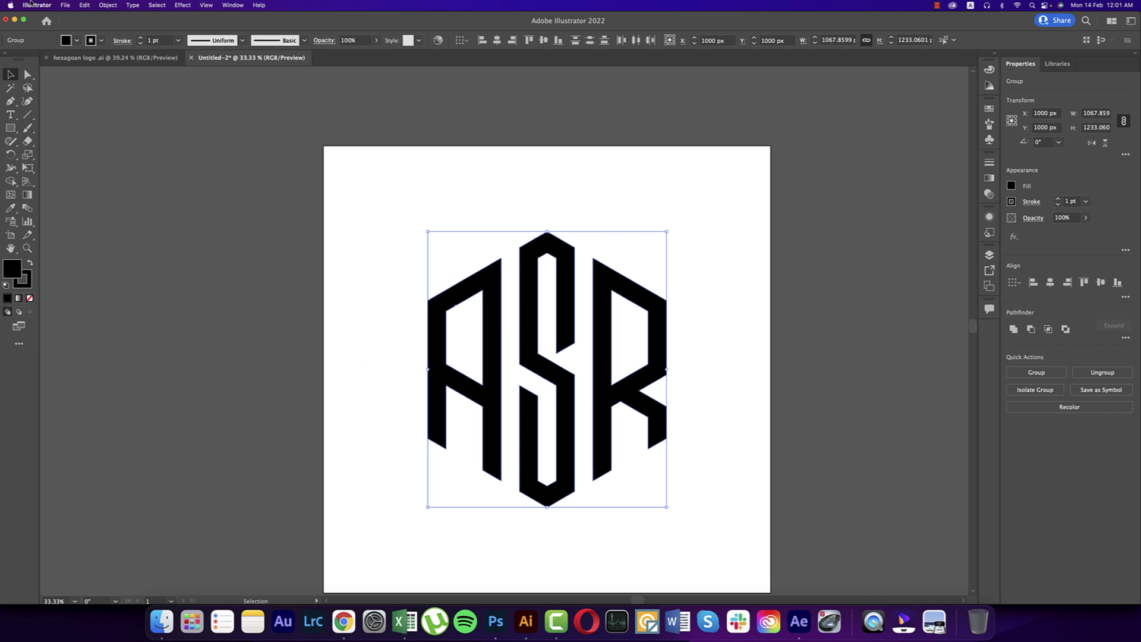
left_click(102, 41)
left_click(12, 68)
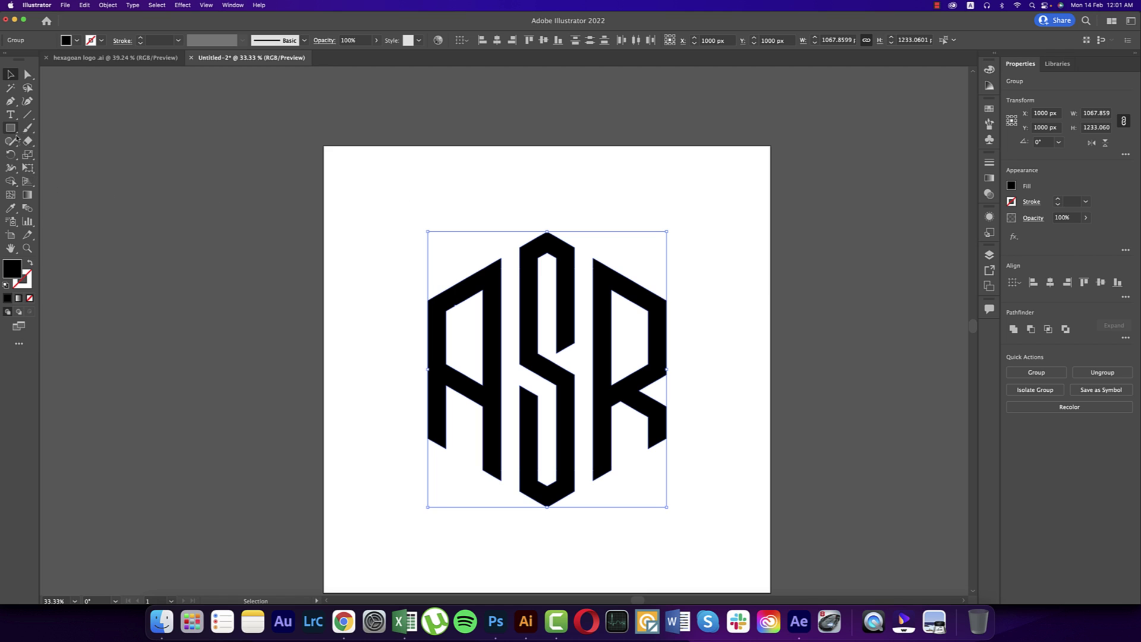
Step: Create a six-sided polygon with a 50 px radius beside the letters and enlarge it to about 1340 px wide
left_click_drag(15, 135, 59, 168)
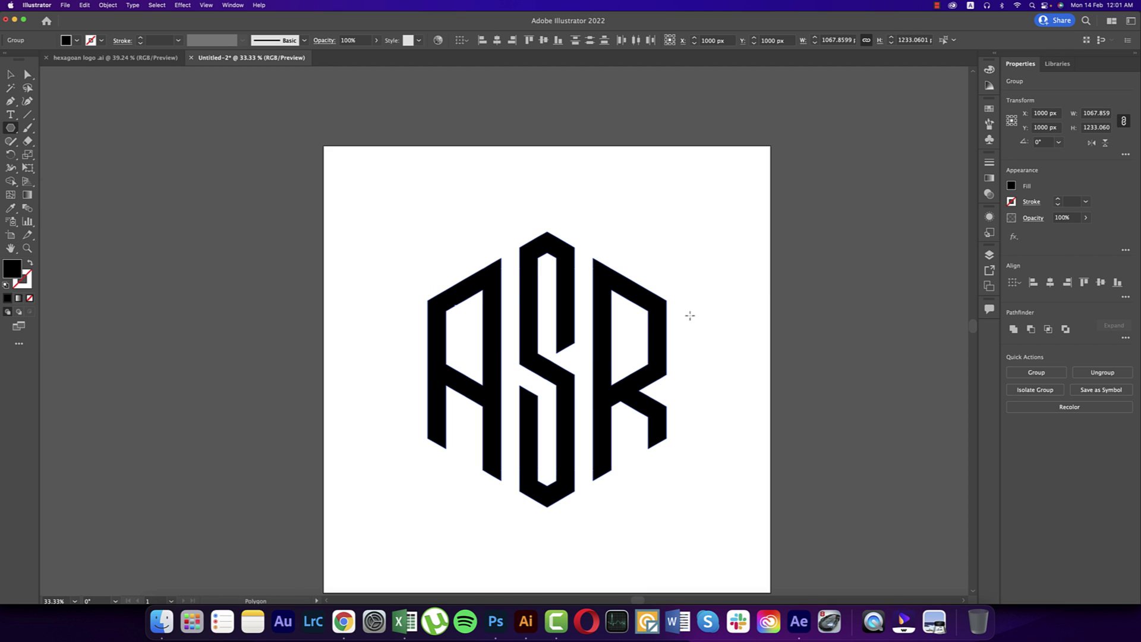
left_click(702, 308)
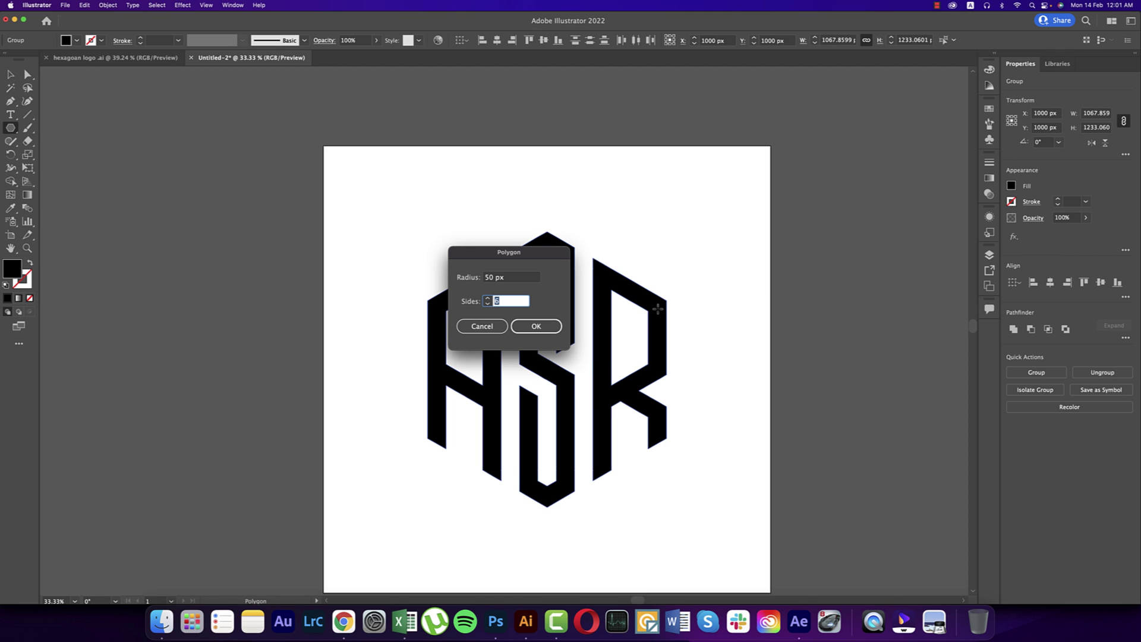
key("Return")
left_click(12, 74)
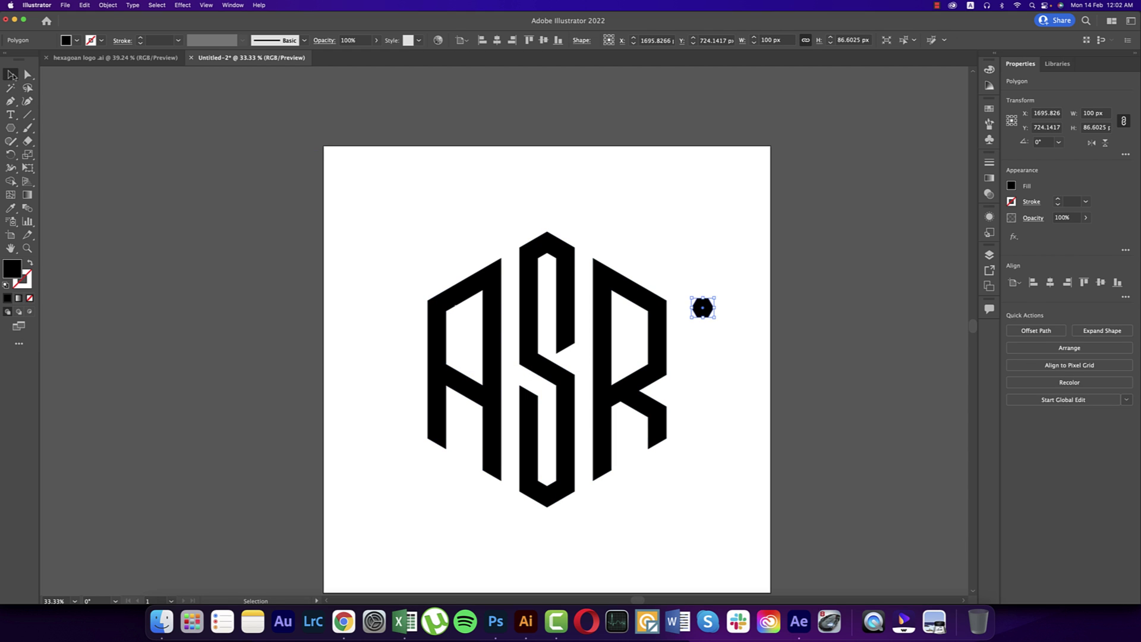
left_click_drag(717, 310, 968, 309)
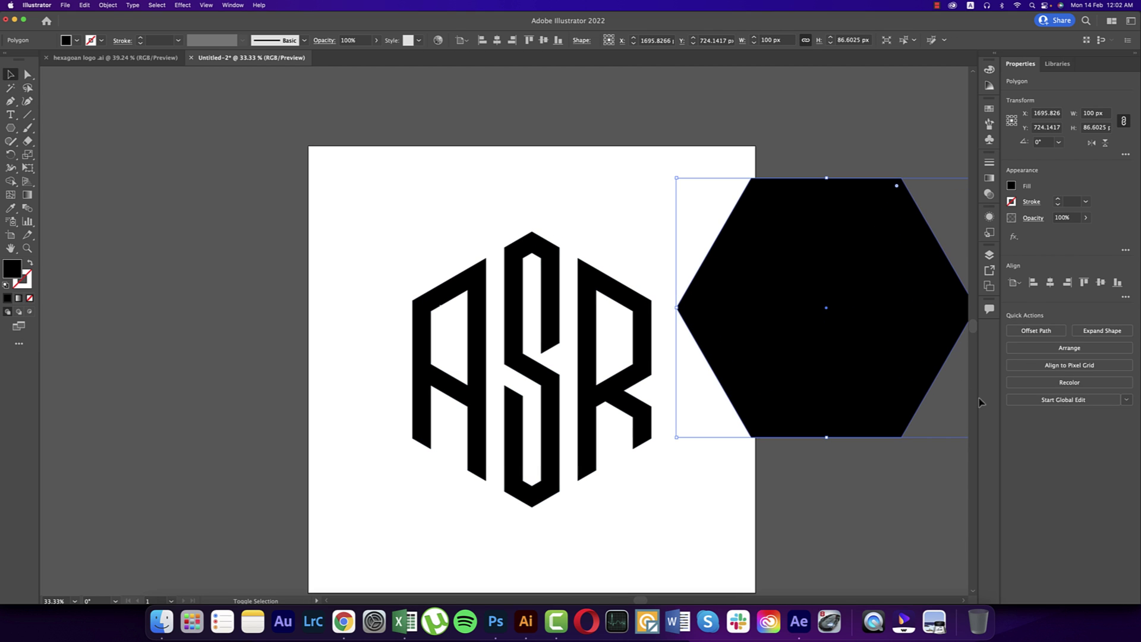
Step: Rotate the hexagon 90° to stand on a corner and move it over the center of the letters
left_click_drag(676, 175, 754, 402)
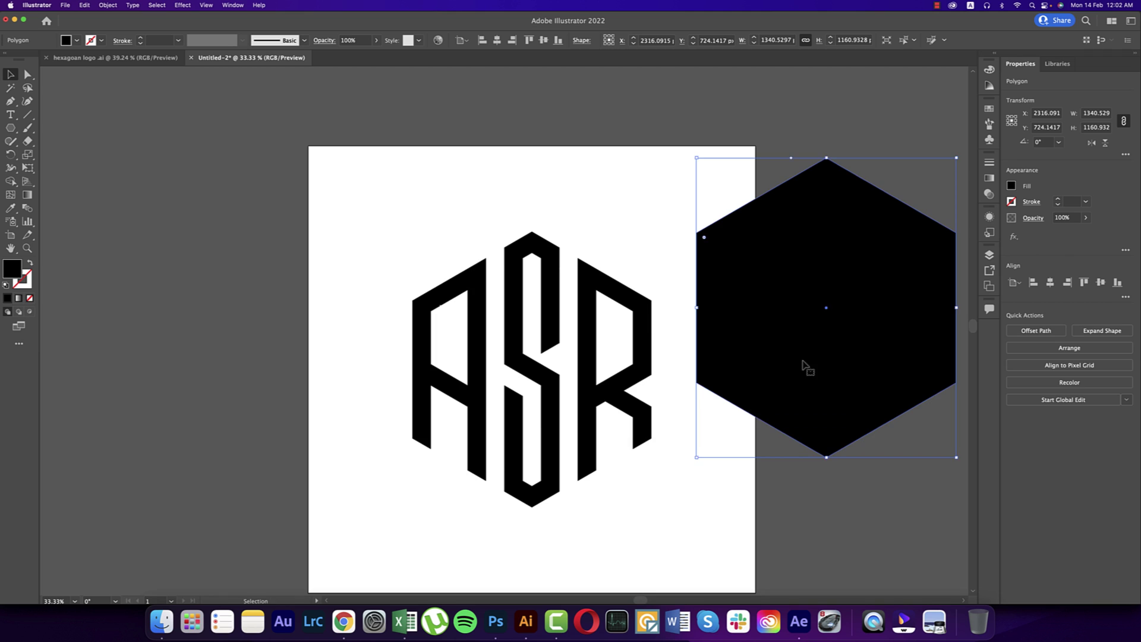
left_click_drag(805, 364, 538, 397)
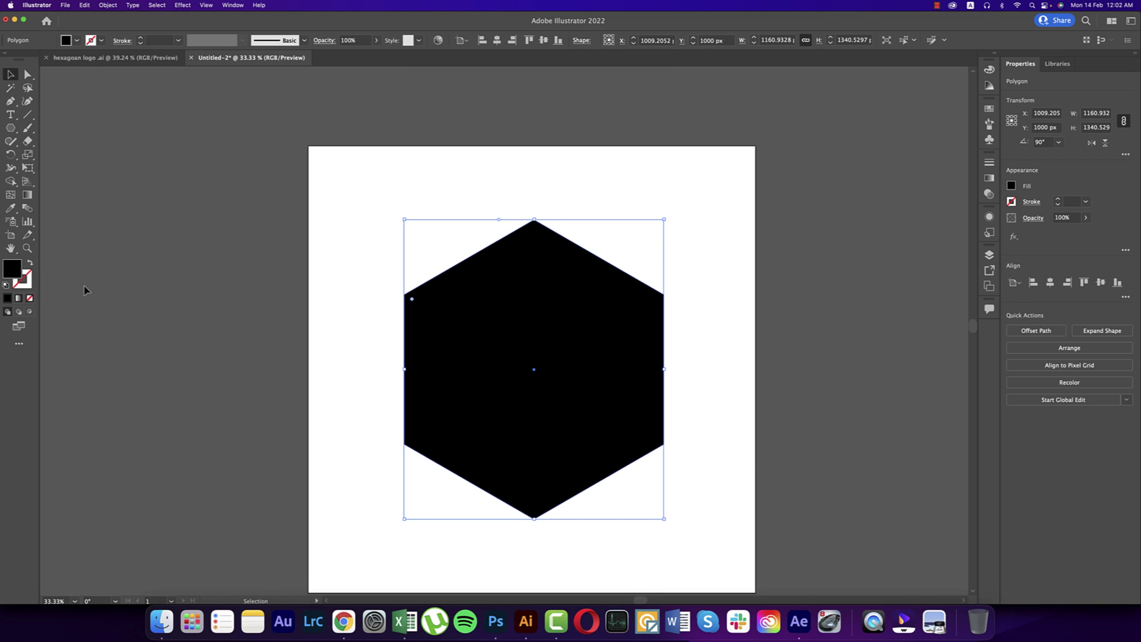
Step: Swap the hexagon's black fill to its stroke and set the stroke weight to 64 pt
left_click(28, 265)
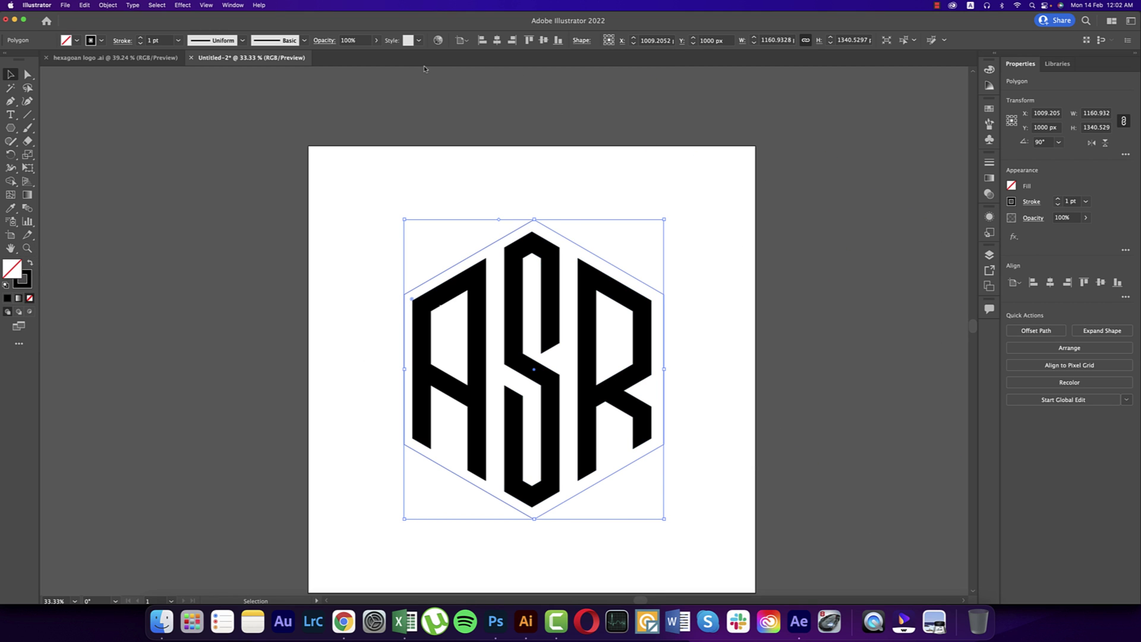
left_click(157, 40)
type("17")
key("Return")
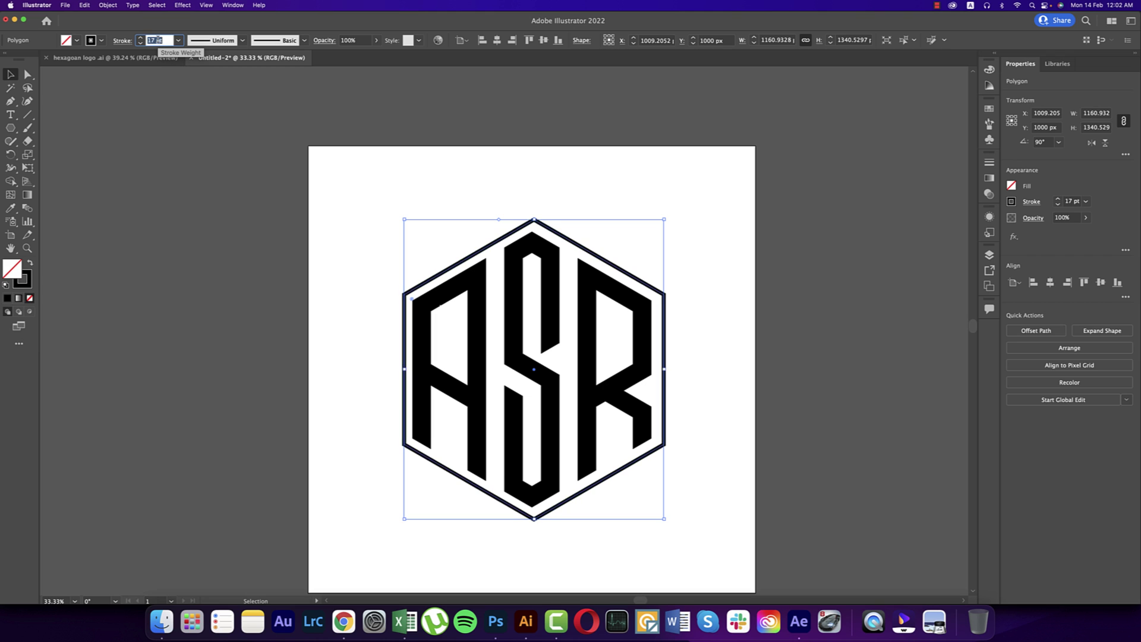
scroll(158, 40, "up", 20)
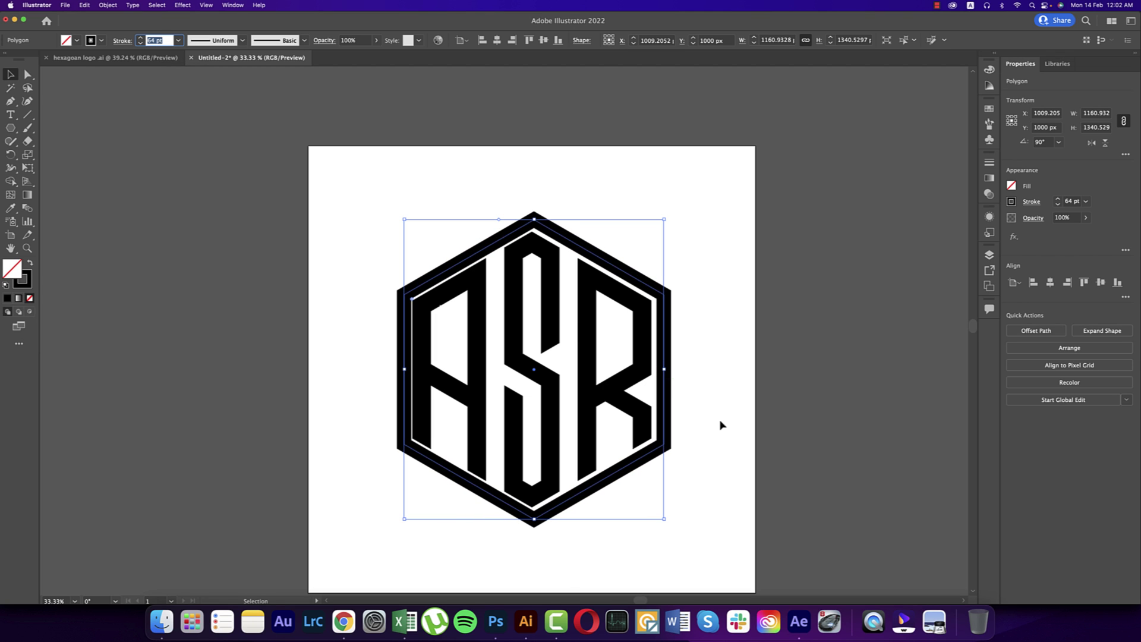
Step: Enlarge the hexagon around the letters to about 1274 × 1472 px and expand its fill and stroke
left_click_drag(666, 373, 679, 373)
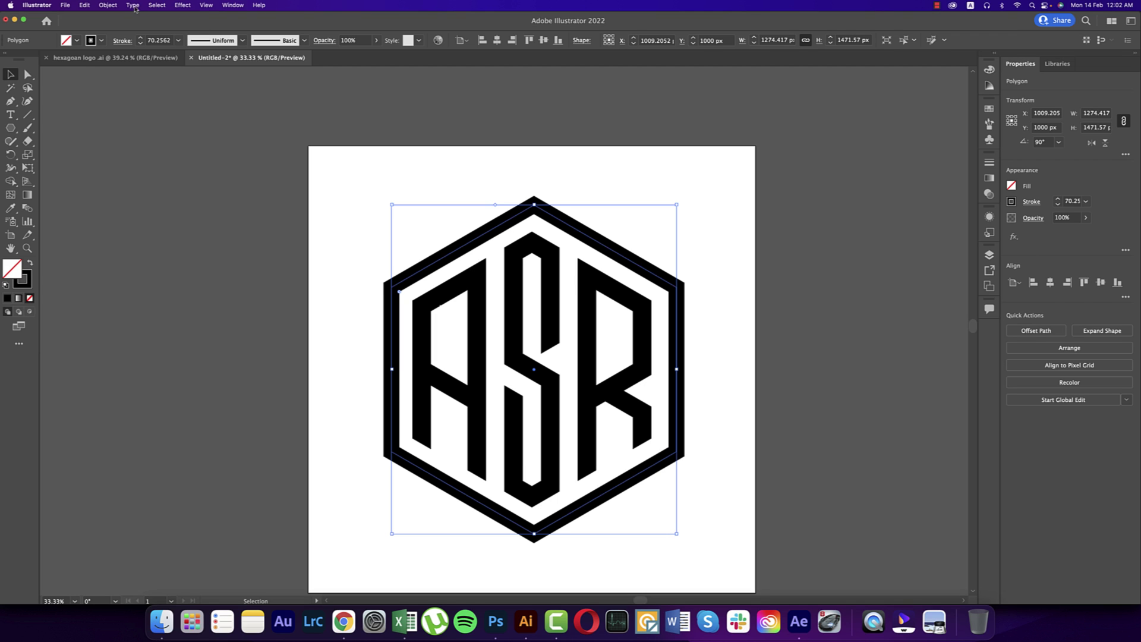
left_click(109, 5)
left_click(136, 117)
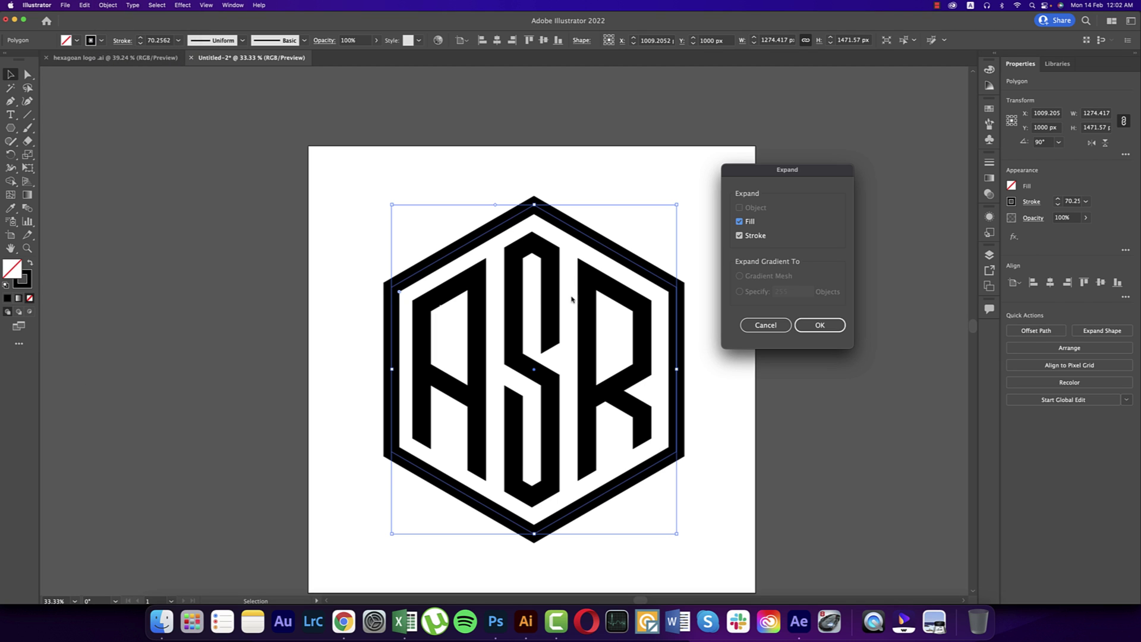
left_click(820, 326)
left_click(770, 351)
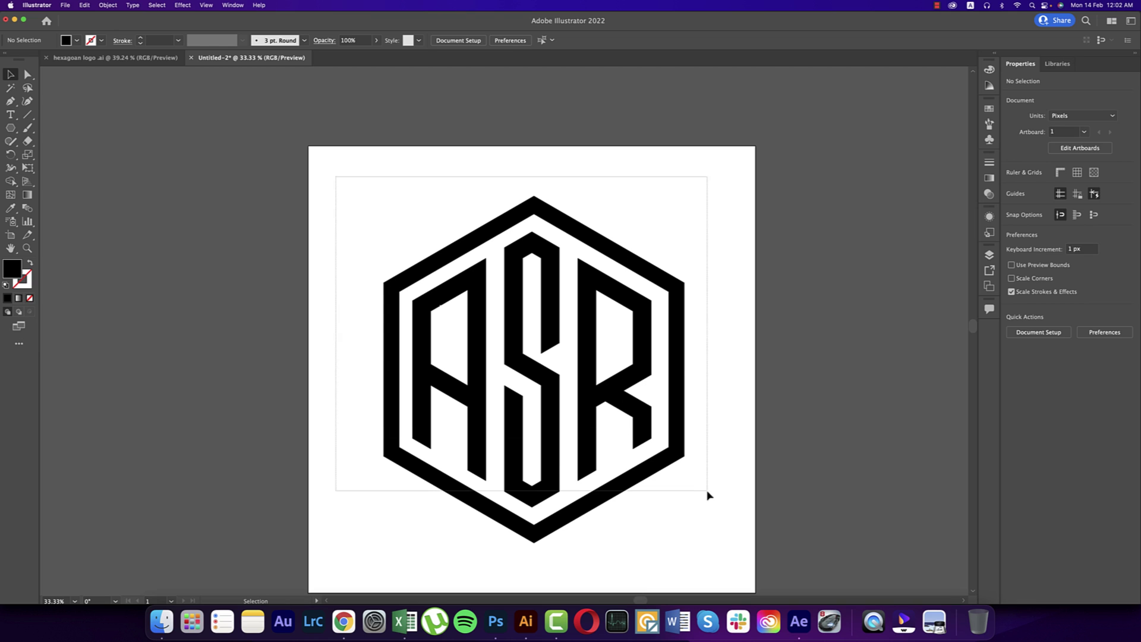